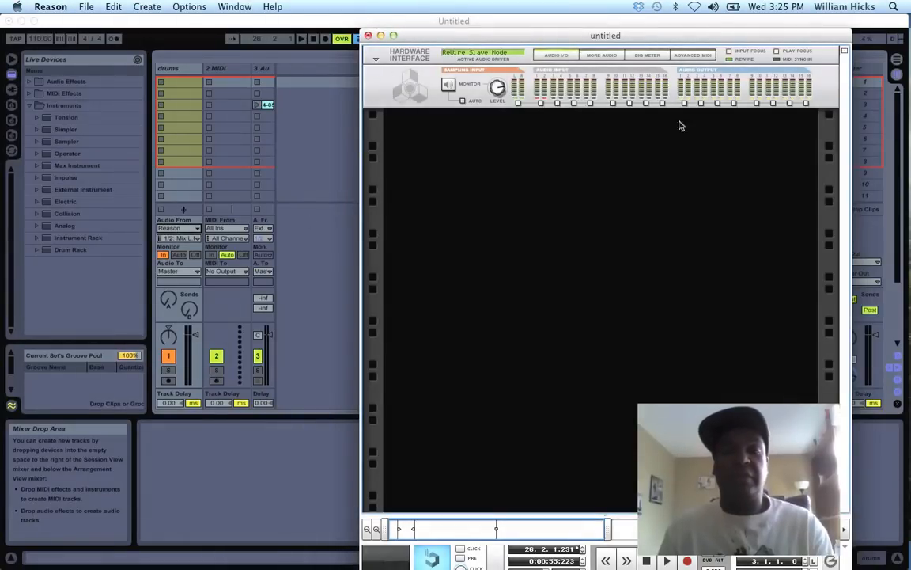
Add a Dr. Octo Rex Loop Player to the empty rack
right_click(502, 185)
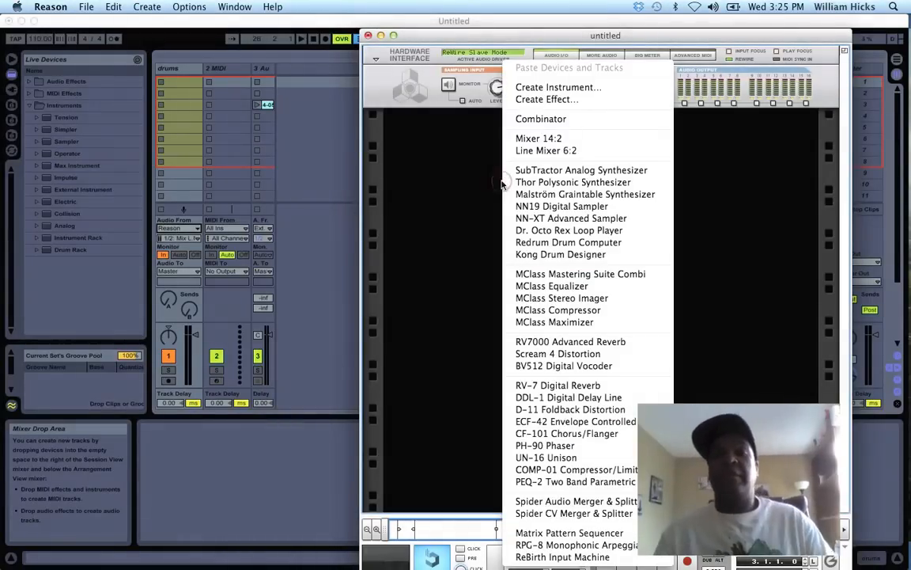
click(538, 231)
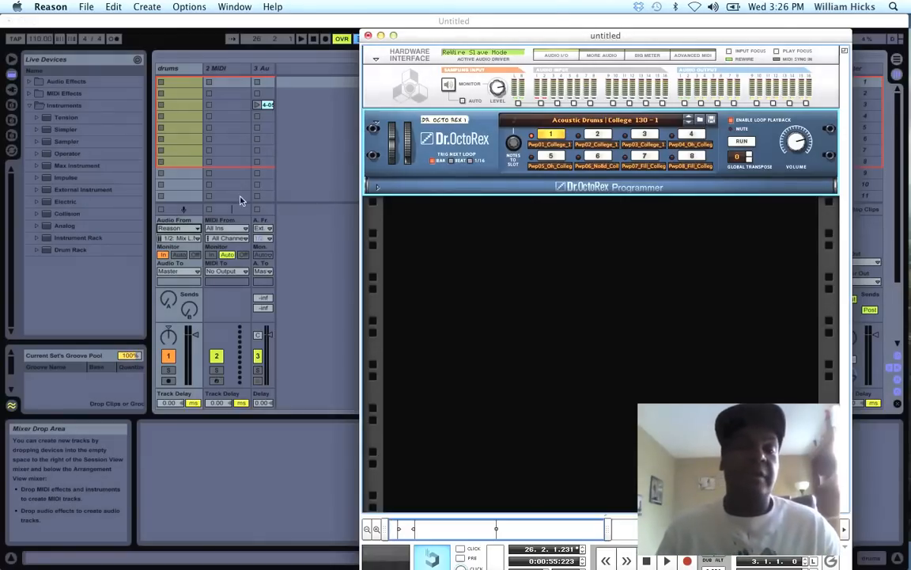
Switch to Ableton Live, arm the drums track for recording and start recording a clip in its first slot
click(174, 384)
click(168, 380)
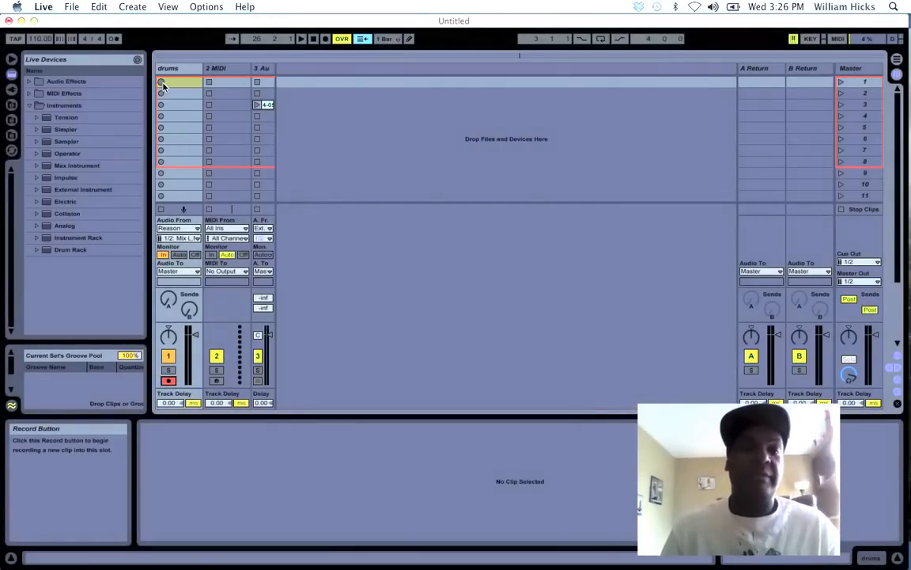
click(162, 83)
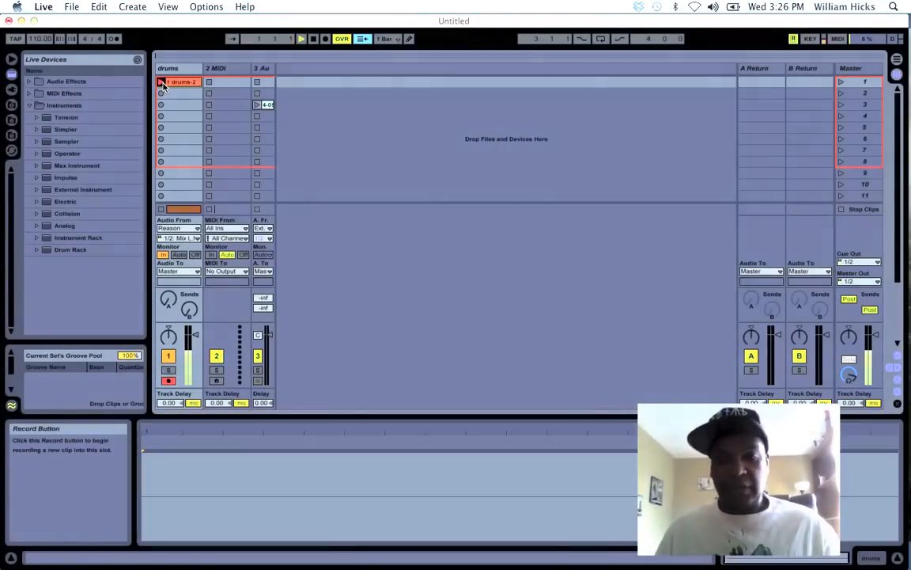
Switch to Reason, expand the Dr. Octo Rex programmer and change the playing loop to slot 3, followed by slot 6
key(super+Tab)
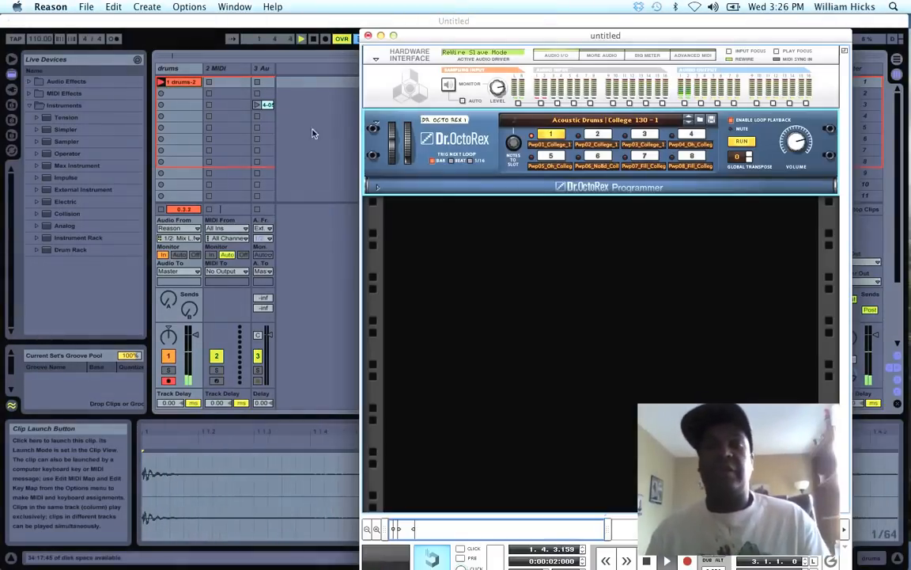
click(377, 189)
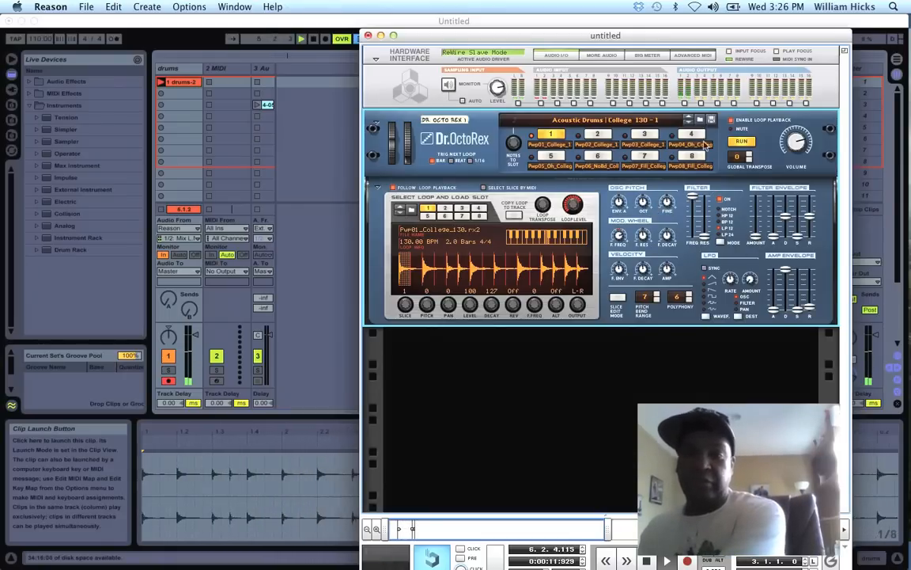
click(645, 136)
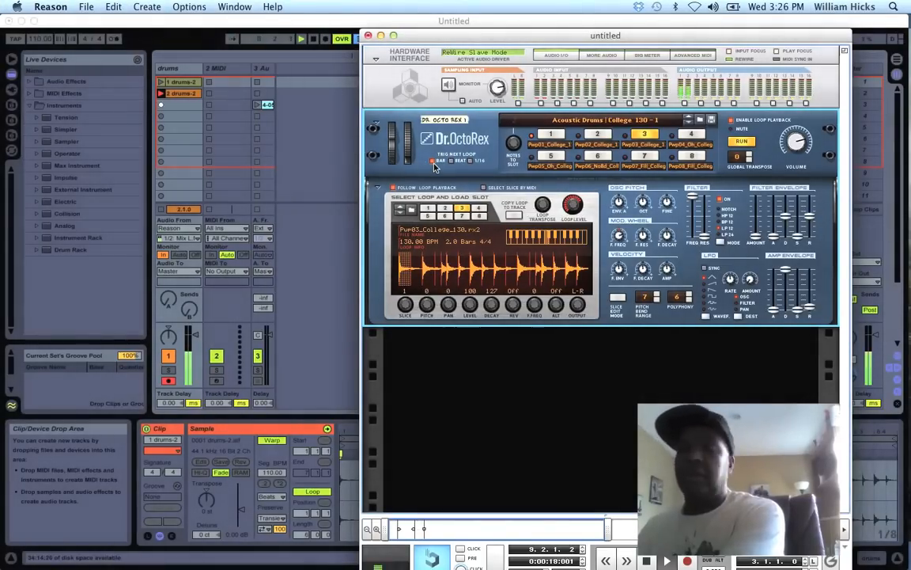
click(588, 156)
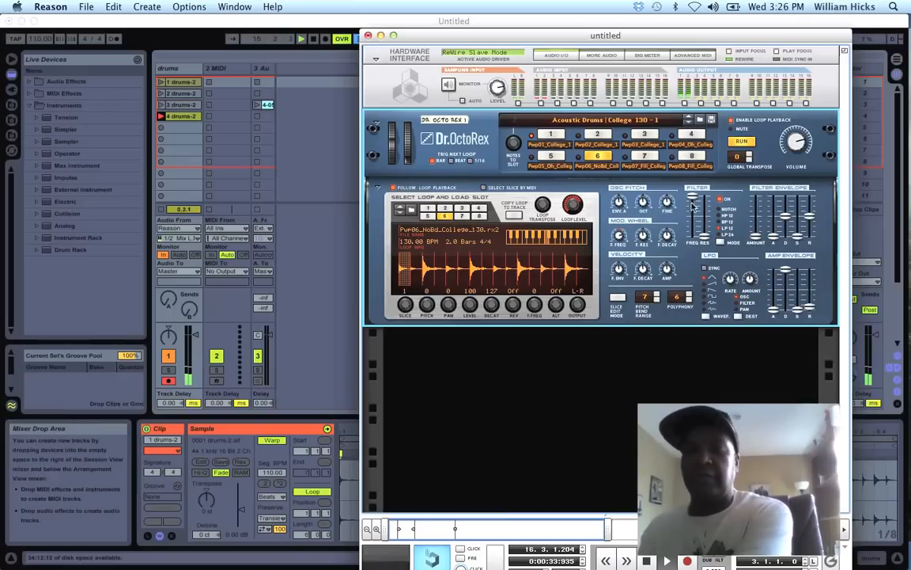
Lower the loop player's filter frequency and raise the sustain of its amp envelope while the loop plays
mouse_move(693, 197)
mouse_down()
mouse_move(692, 227)
mouse_move(693, 214)
mouse_up()
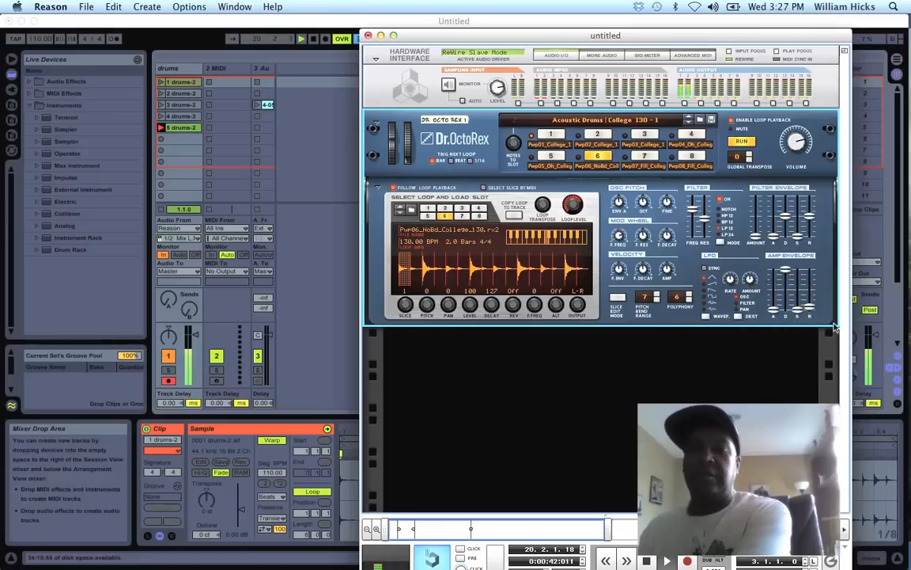
drag(797, 307, 798, 279)
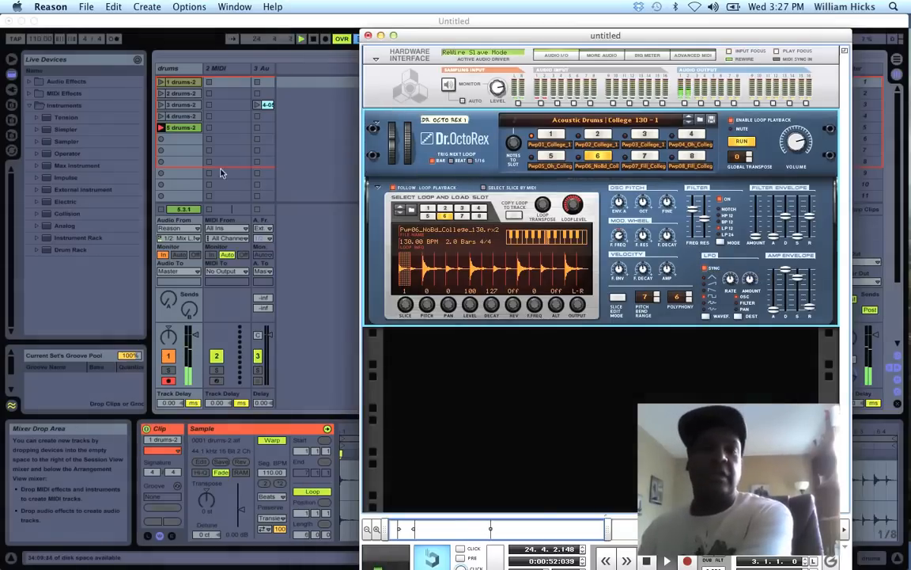
Switch to Live, record a clip in the drums track's sixth slot until playback is stopped, and duplicate the track with empty slots
click(161, 141)
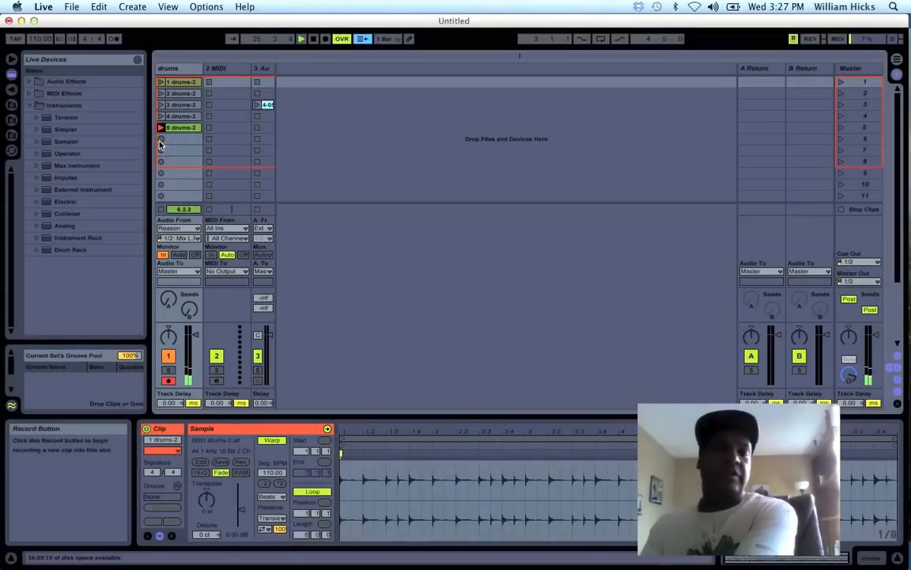
click(161, 141)
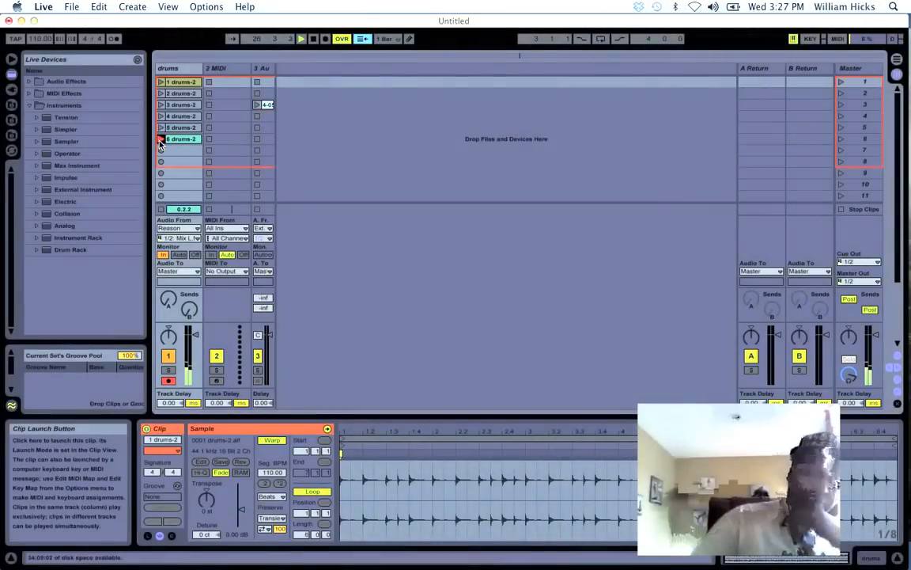
key(space)
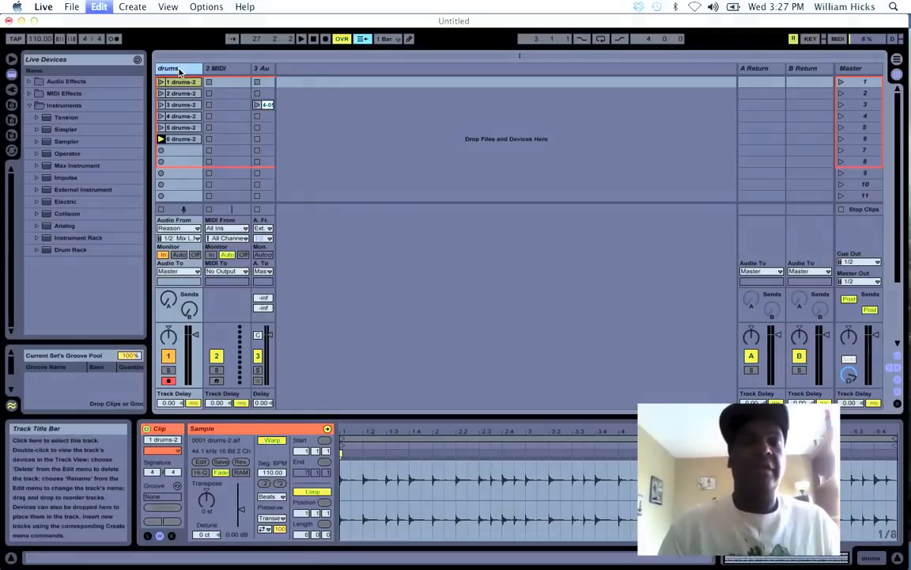
key(super+d)
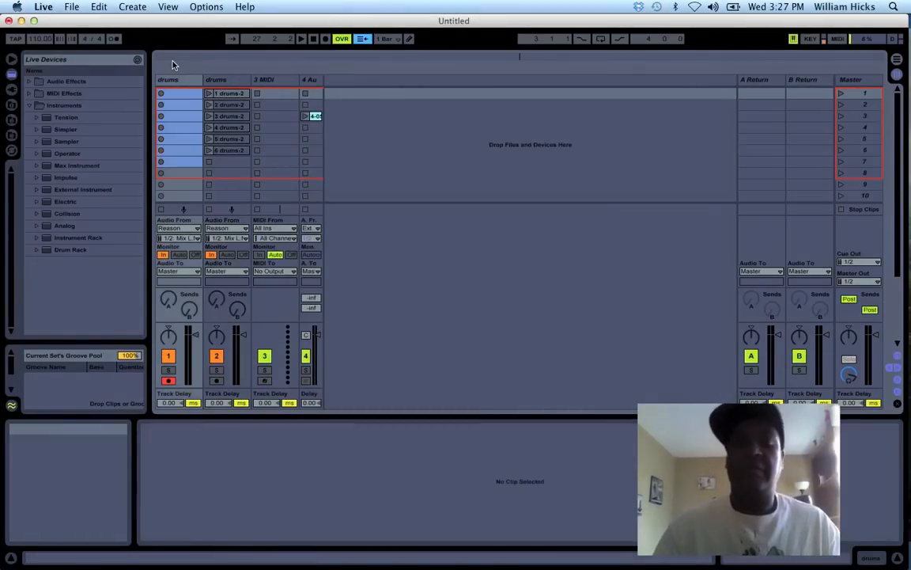
Switch to Reason and load Hhp_Blimpee_095_Chronic.rx2 from the factory bank's Dr Rex Instrument Loops, Various Hip Hop Loops folder into Dr. Octo Rex
key(super+Tab)
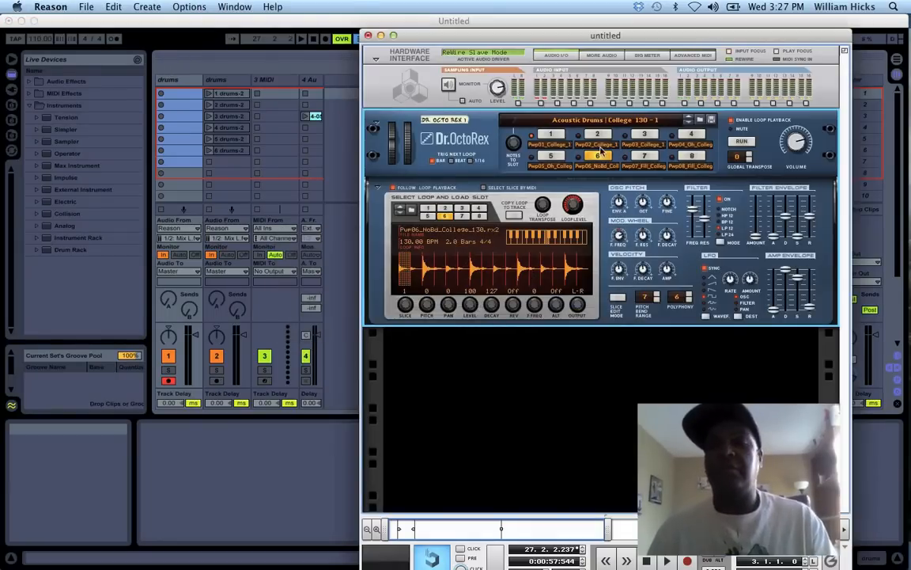
click(701, 121)
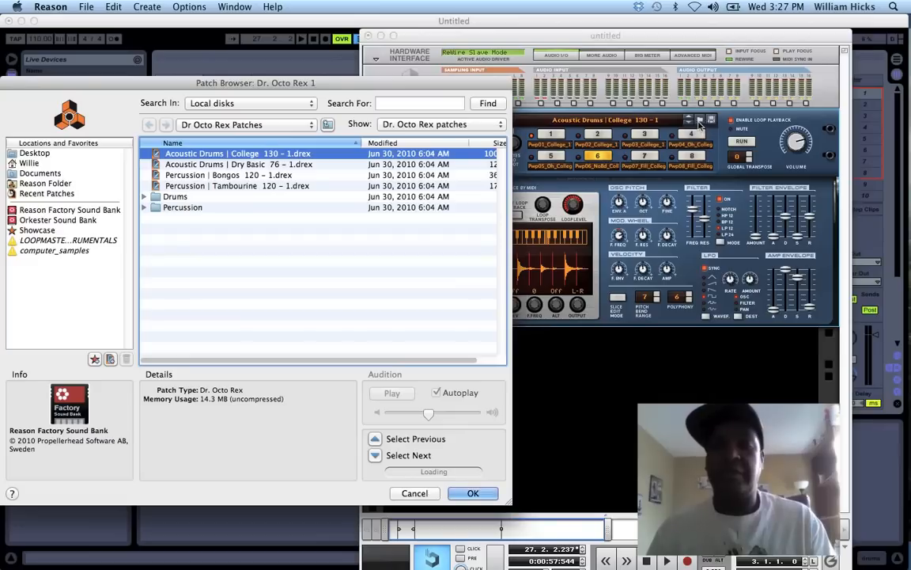
click(48, 208)
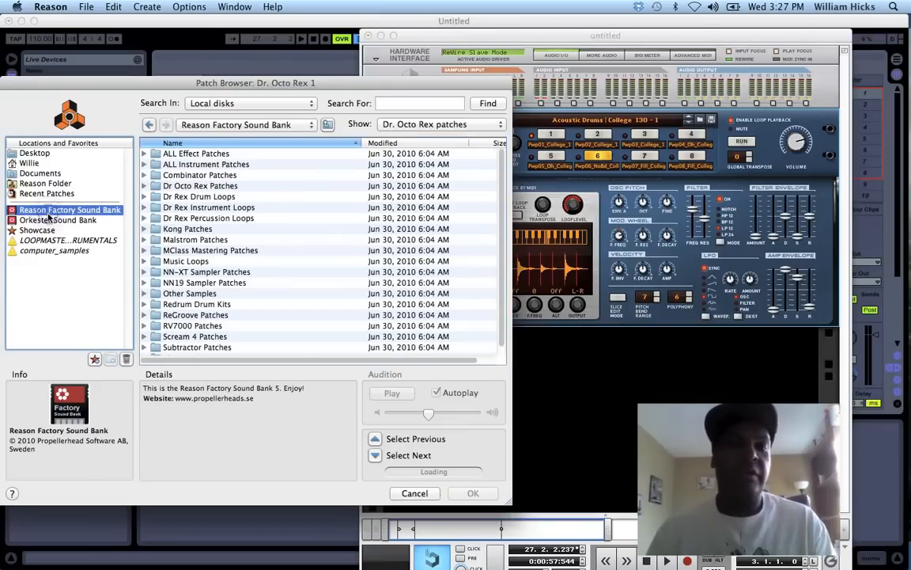
double_click(193, 187)
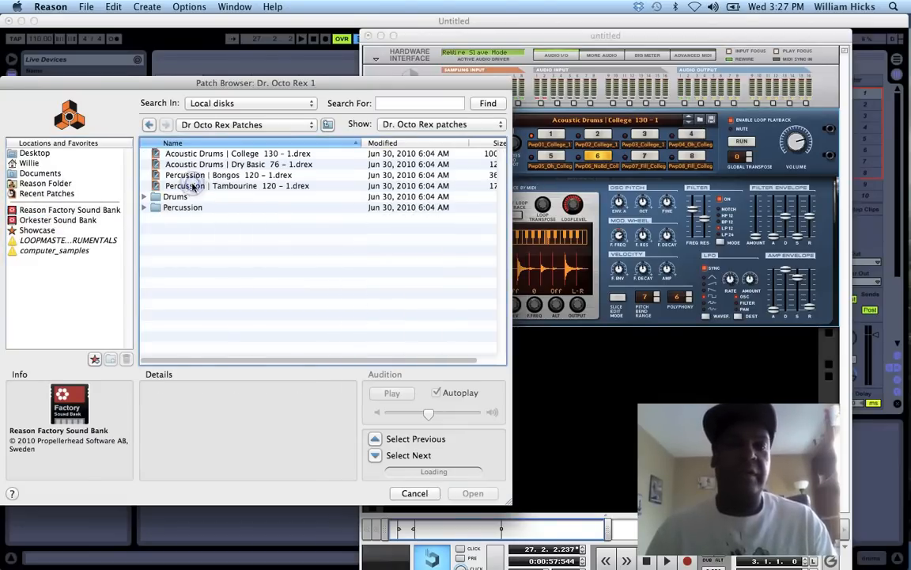
click(149, 124)
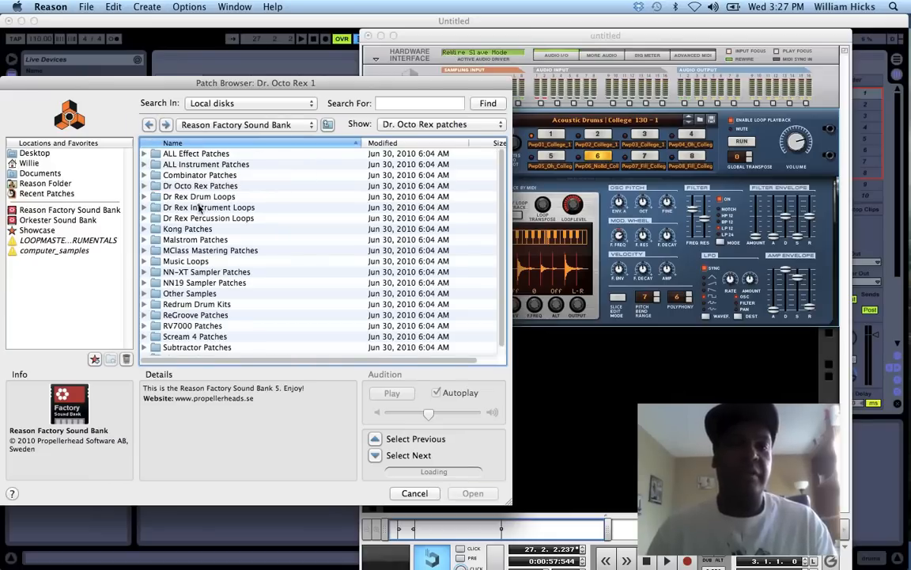
double_click(199, 207)
double_click(162, 197)
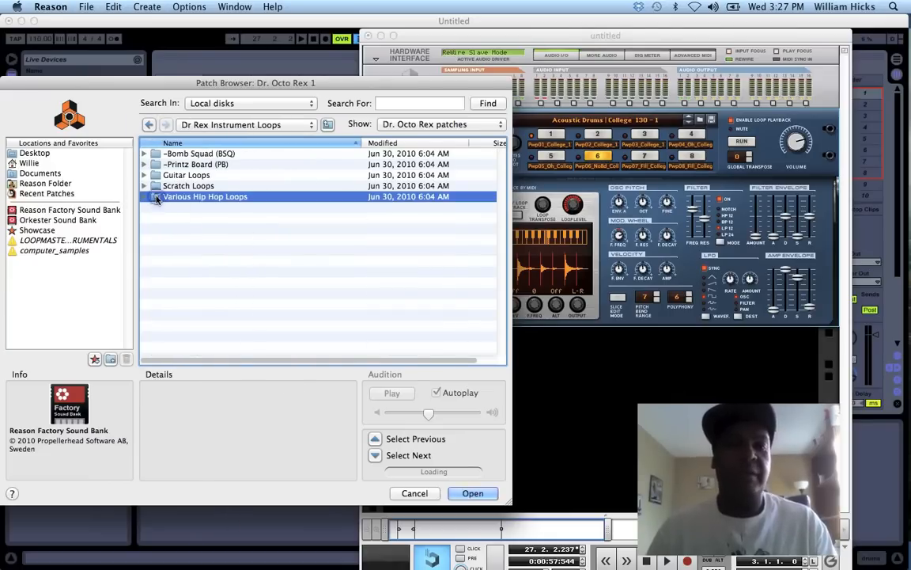
click(209, 198)
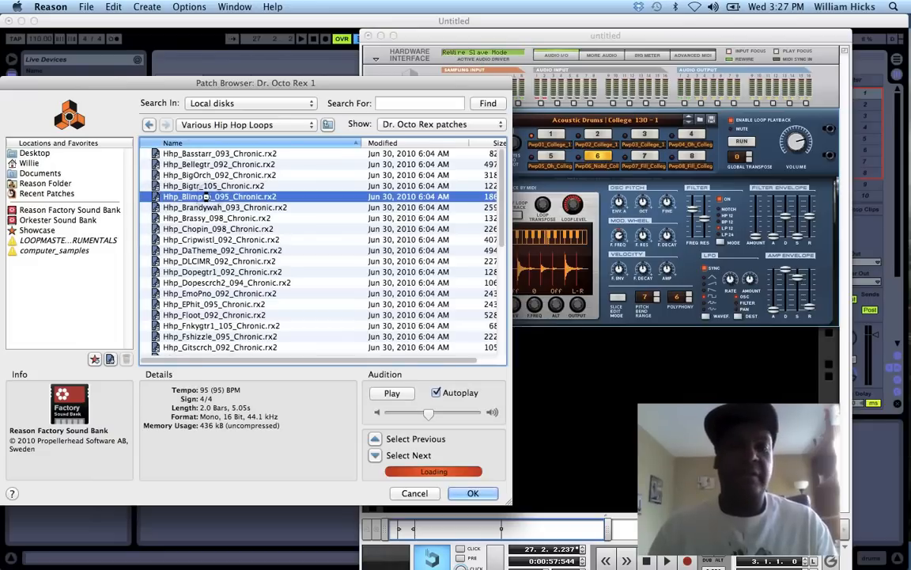
click(469, 494)
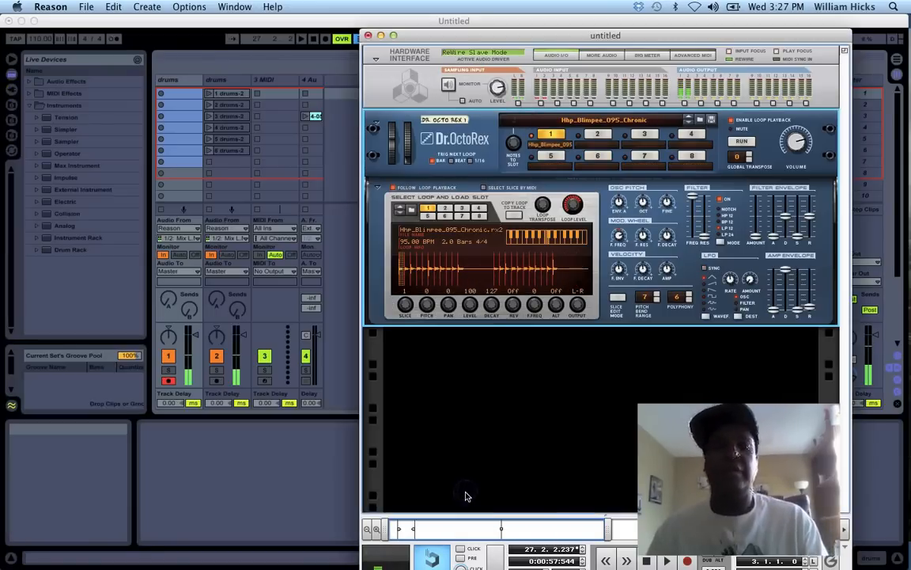
Switch to Live and try to rename the empty duplicated drums track as blimpee
click(173, 83)
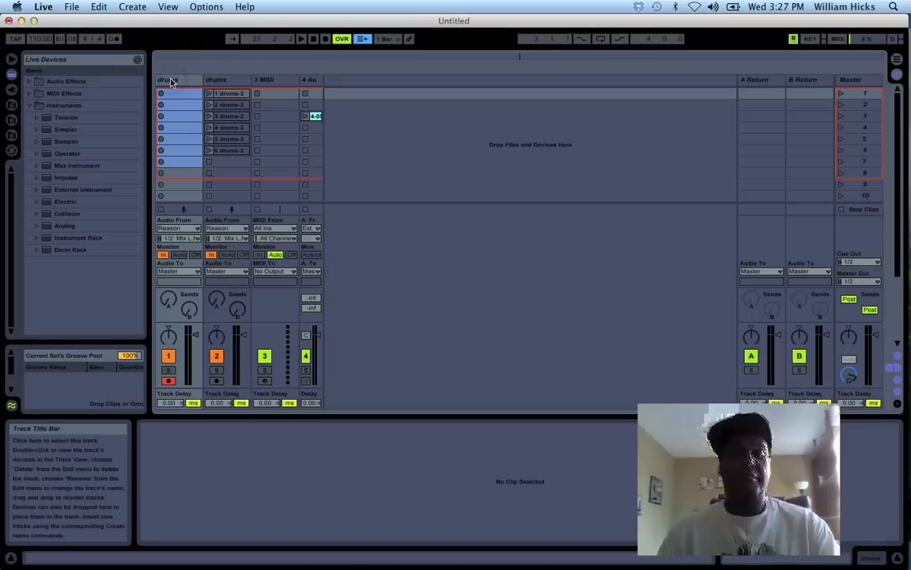
key(super+r)
text(b)
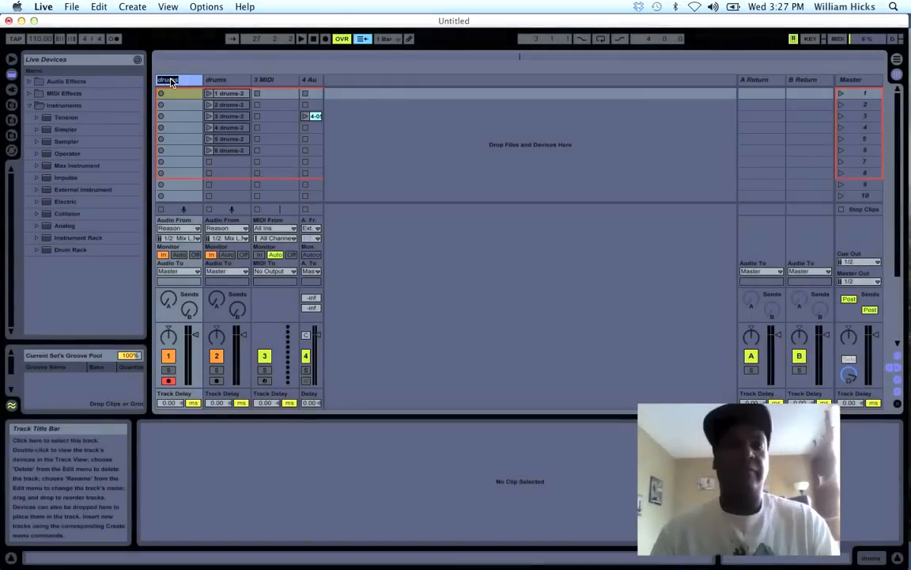
text(limpee)
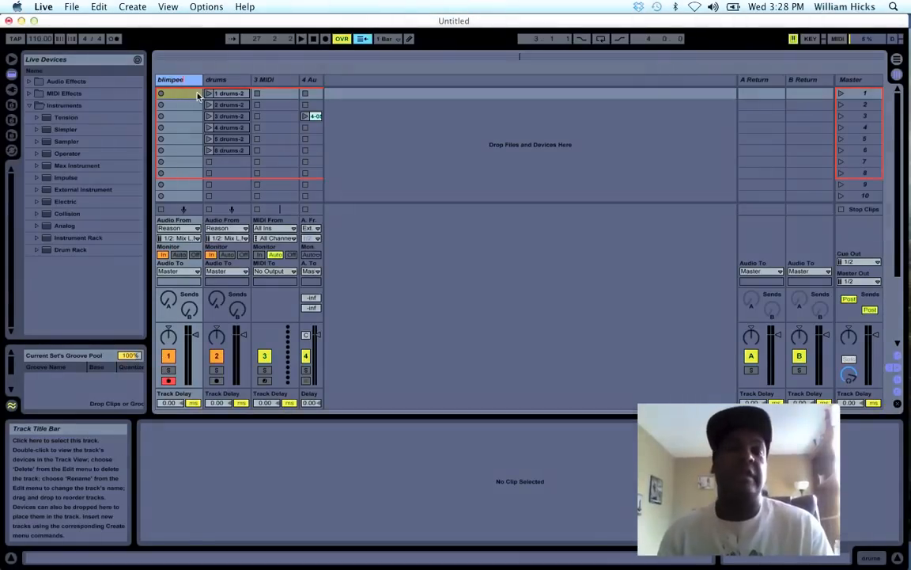
Start recording the Reason loop into the first slot of the empty drums track in Live, and return to Reason
key(super+Tab)
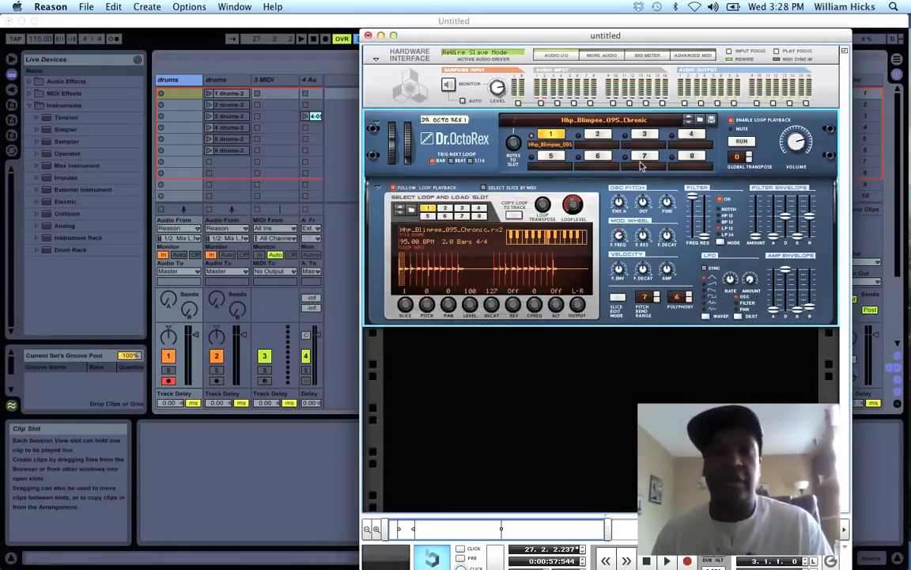
click(144, 83)
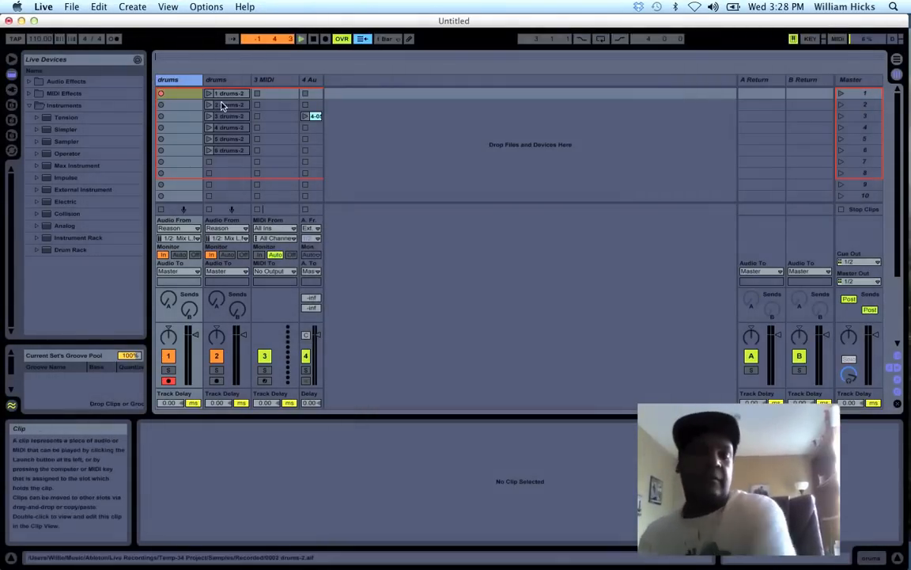
key(super+Tab)
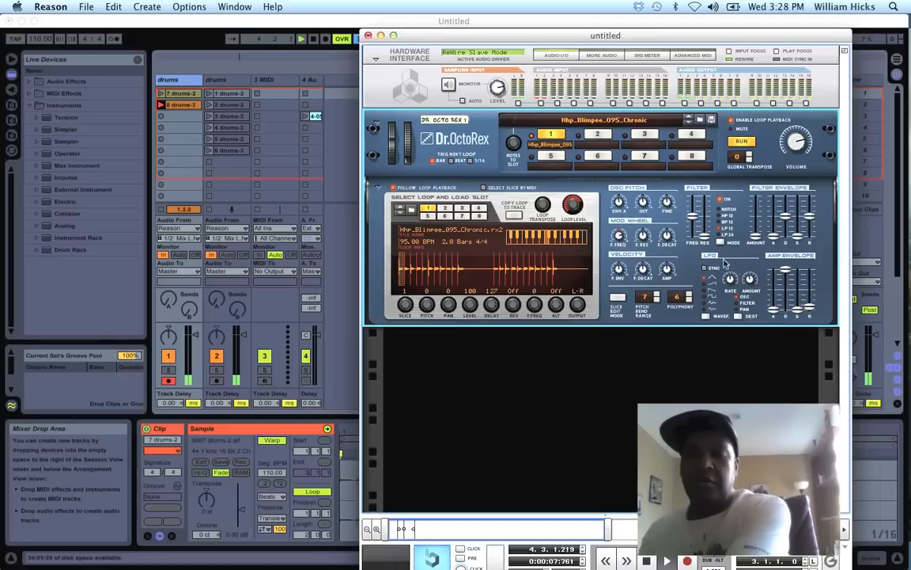
Raise the Dr. Octo Rex filter frequency, switch the filter mode to BP 12 and enable LFO sync during recording
drag(692, 217, 692, 208)
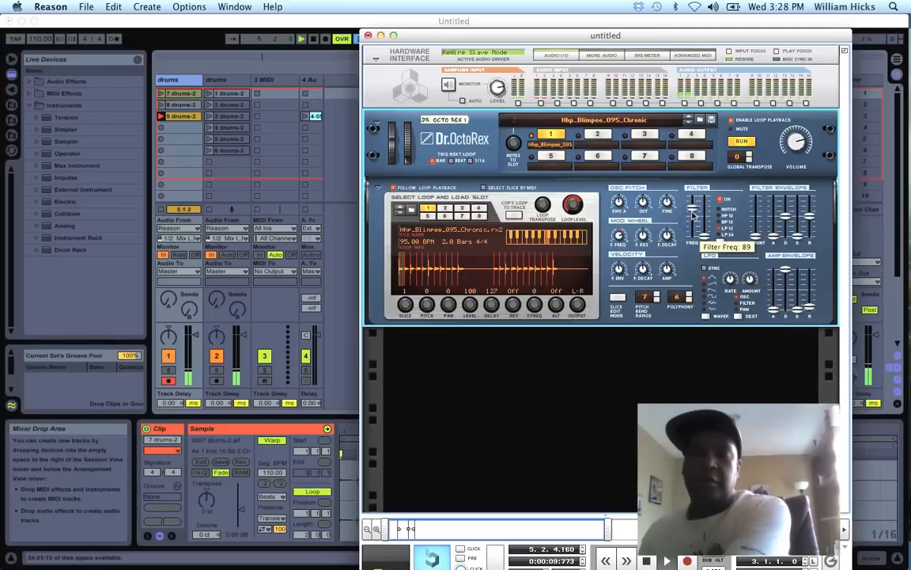
click(719, 222)
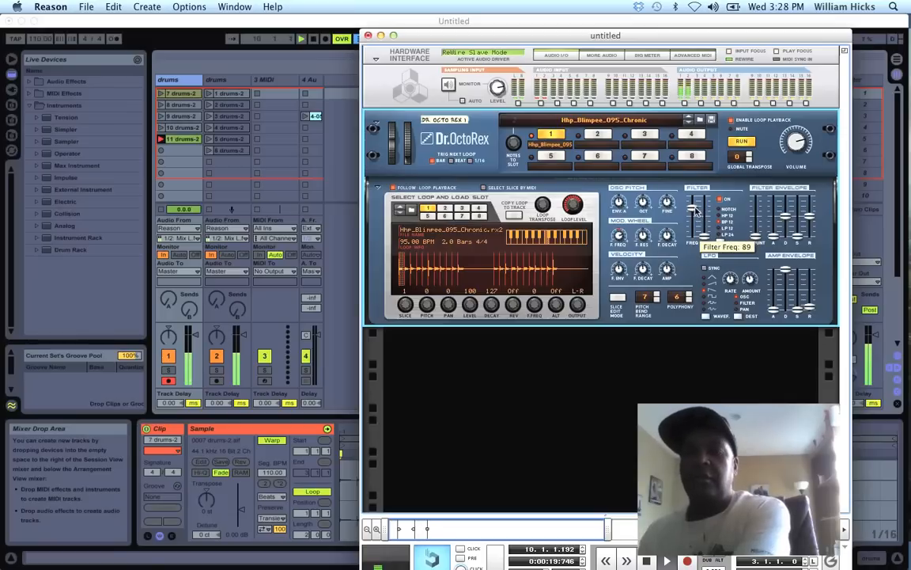
drag(697, 210, 696, 205)
click(705, 268)
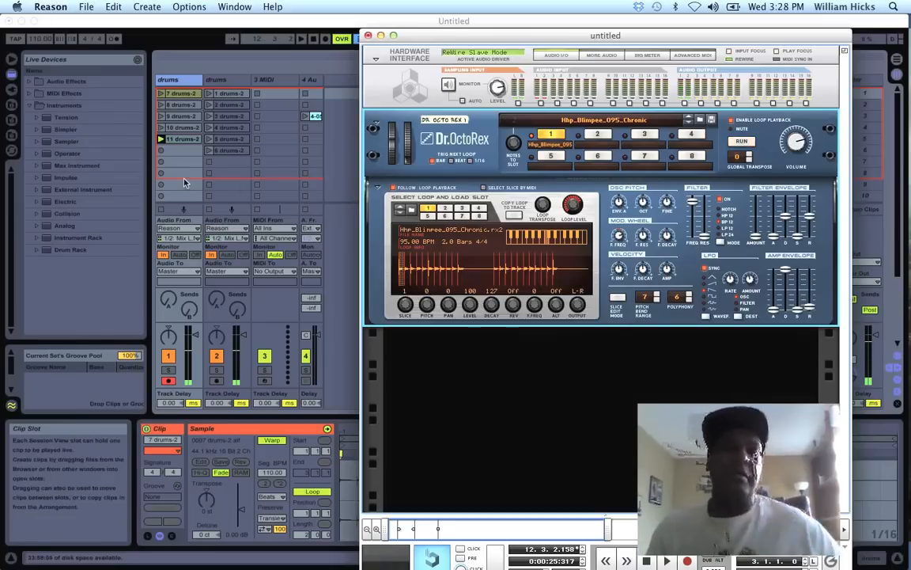
Switch to Live, set the first drums track's monitoring to Auto and review its recorded clips 10, 9, 8 and 7
click(180, 254)
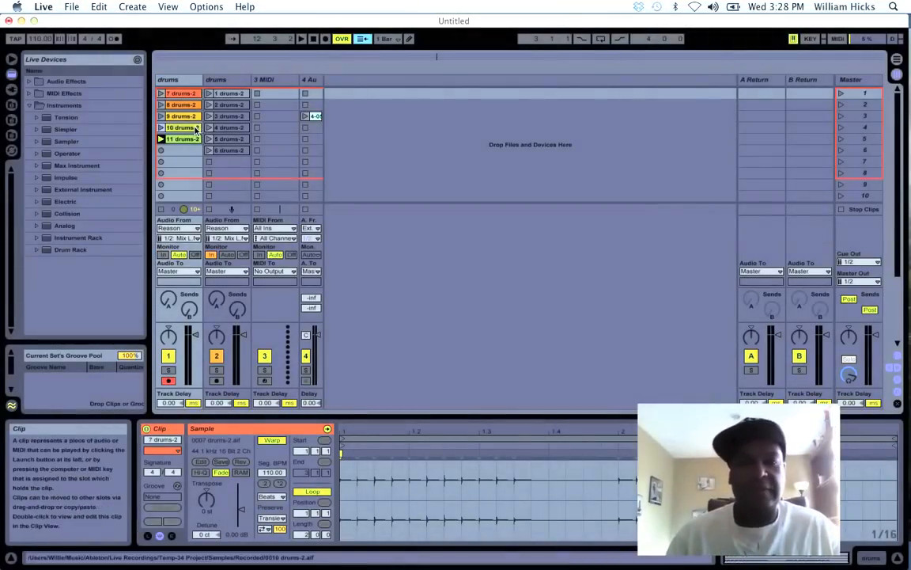
click(194, 128)
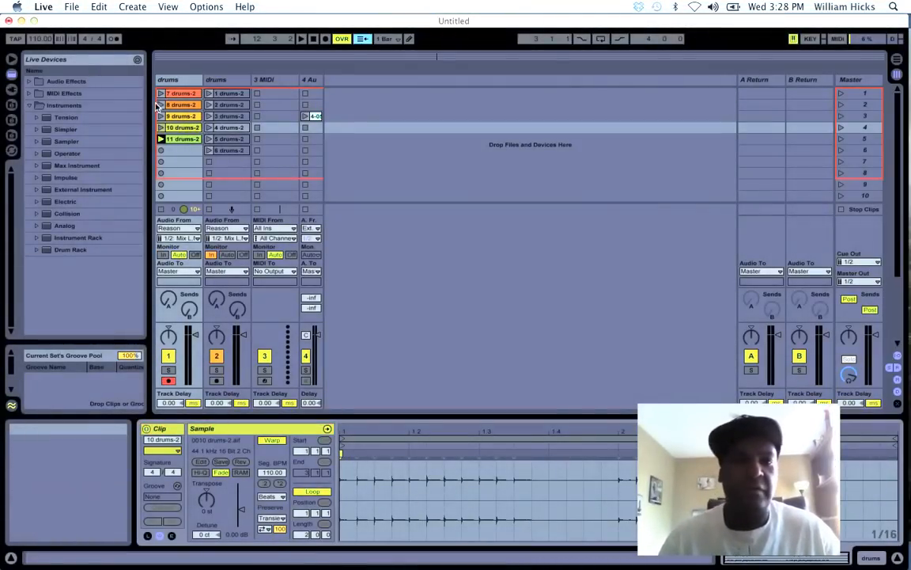
click(178, 117)
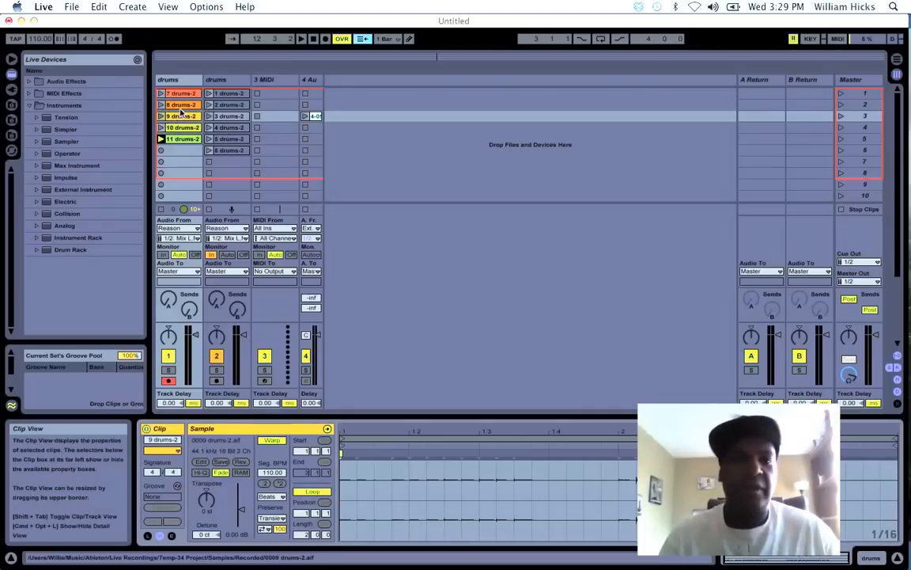
click(180, 106)
click(181, 94)
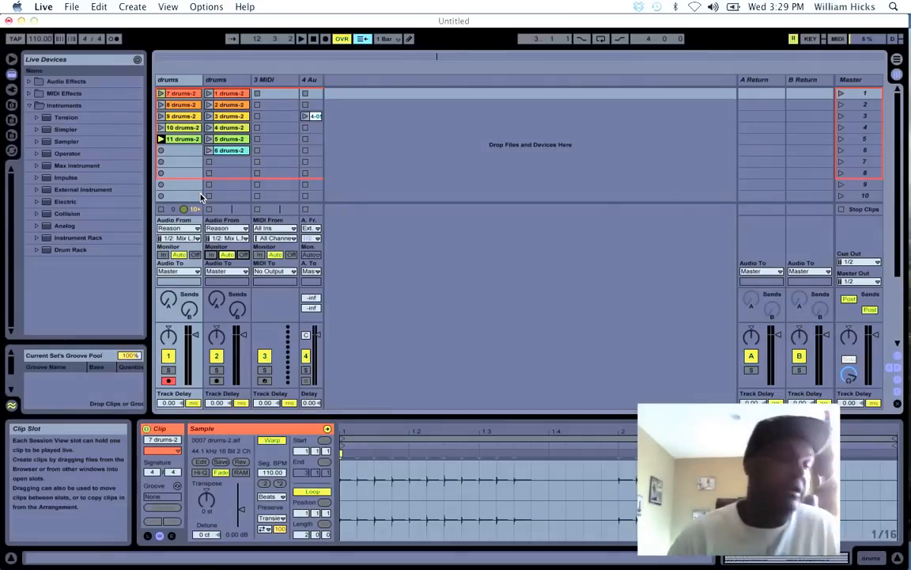
Set the input of the track holding drums clips 1 to 6 to No Input and duplicate the first drums track
click(231, 230)
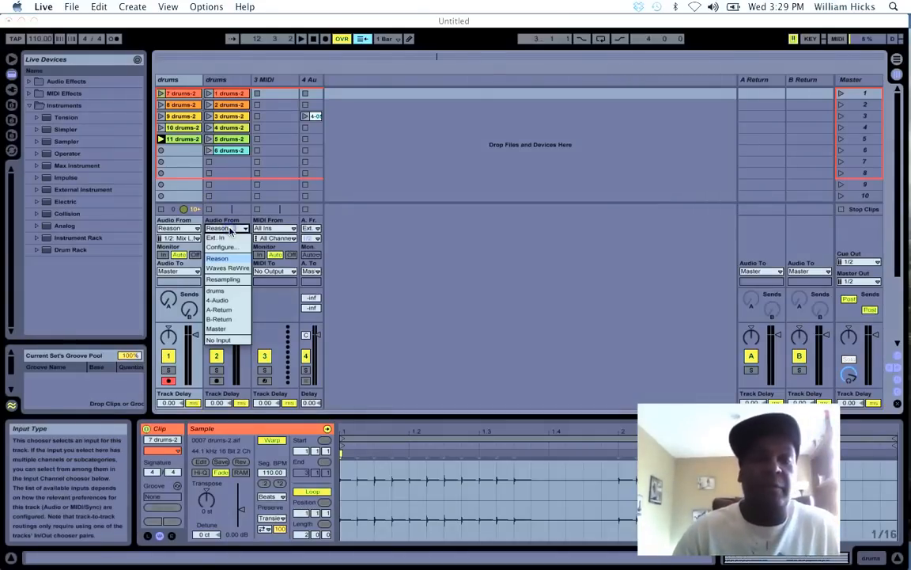
click(222, 340)
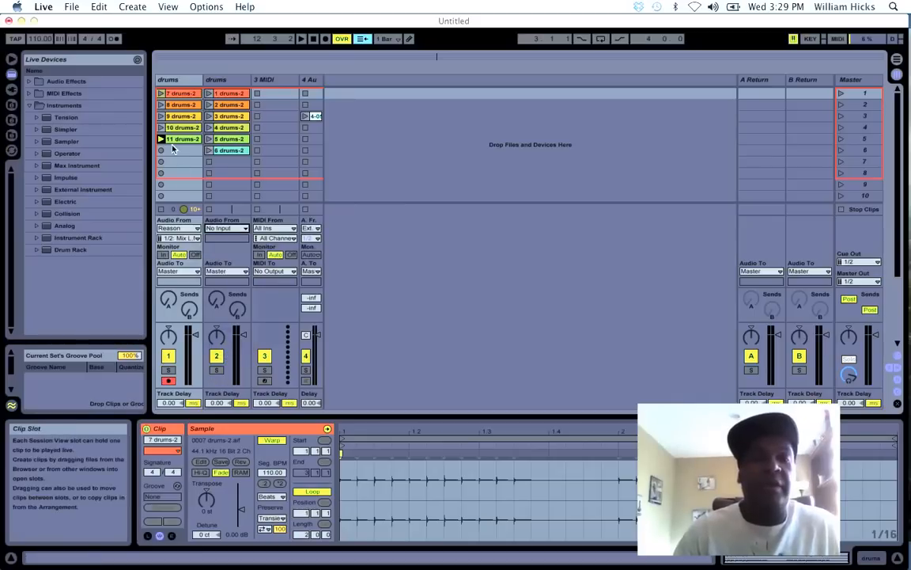
click(175, 82)
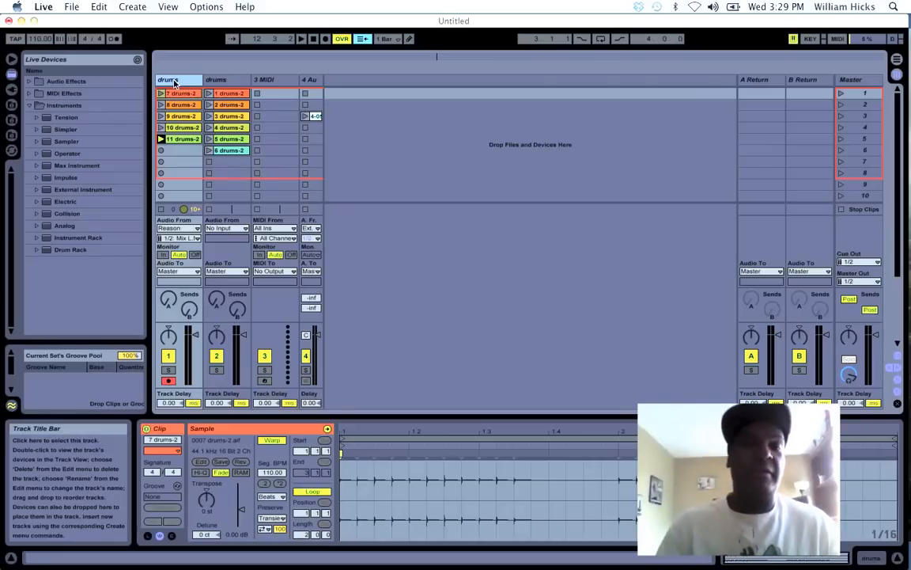
key(super+r)
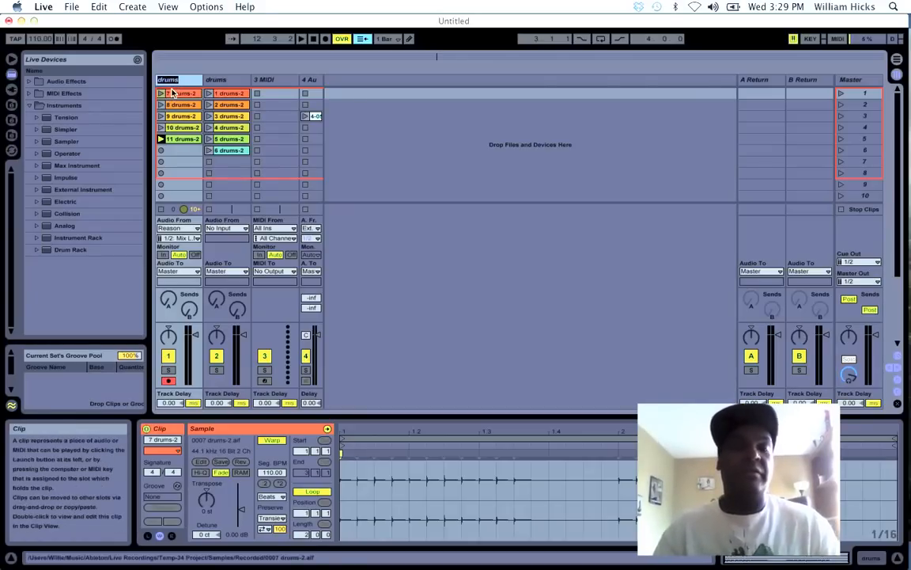
key(super+d)
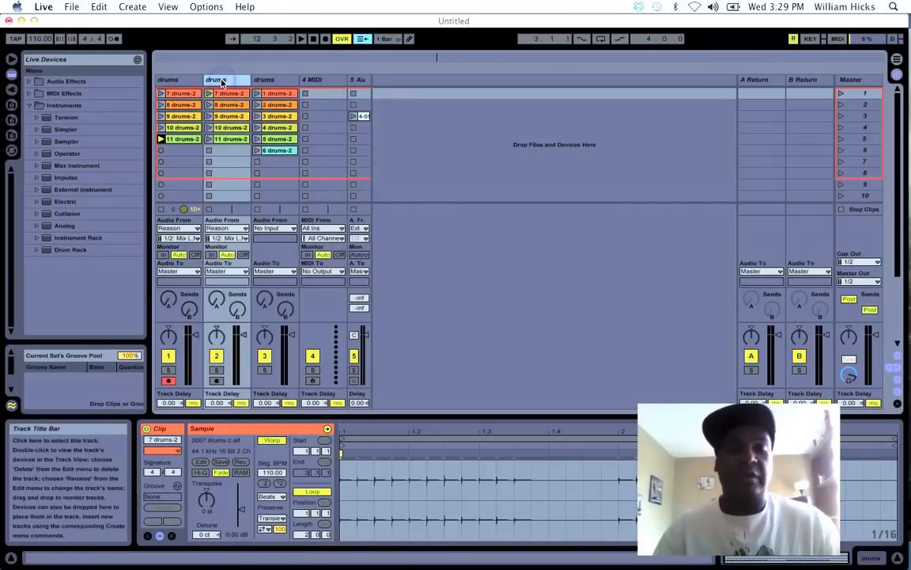
Rename the duplicated drums track as blip0 and name its five clips blimp
key(super+r)
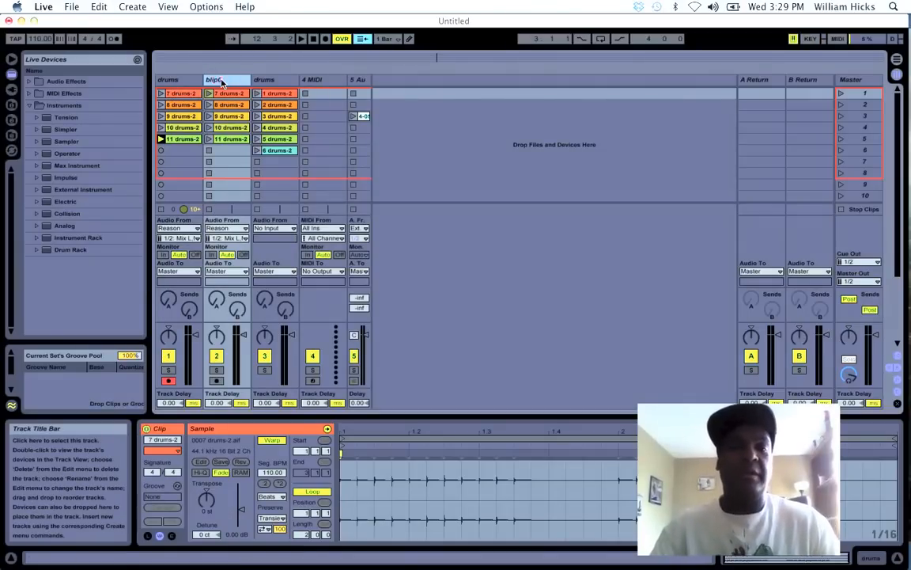
text(blip0)
key(Return)
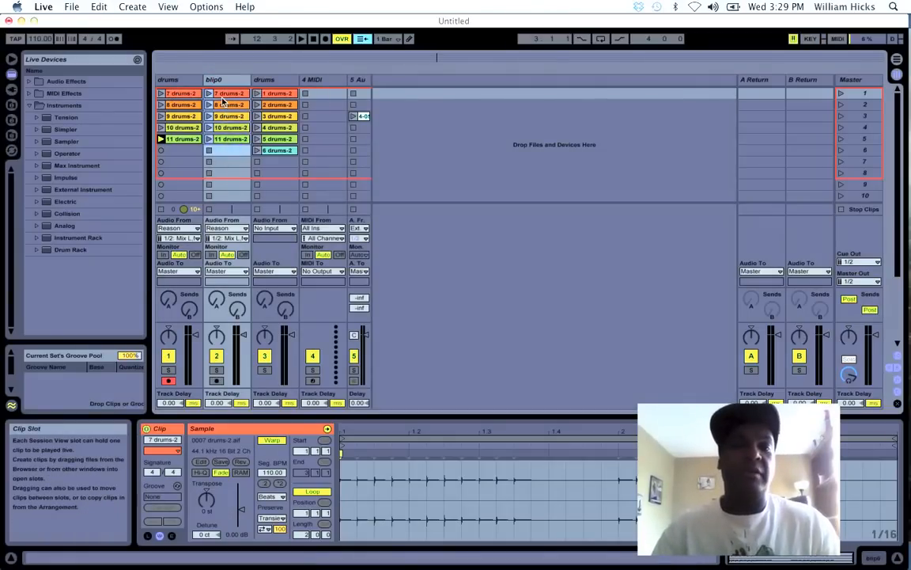
drag(222, 102, 221, 94)
click(166, 440)
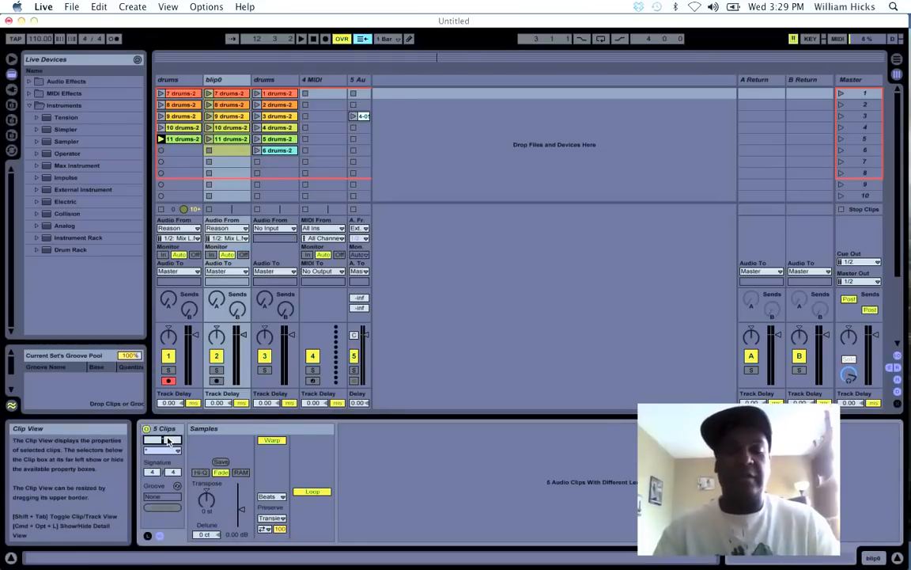
text(blimp)
key(Return)
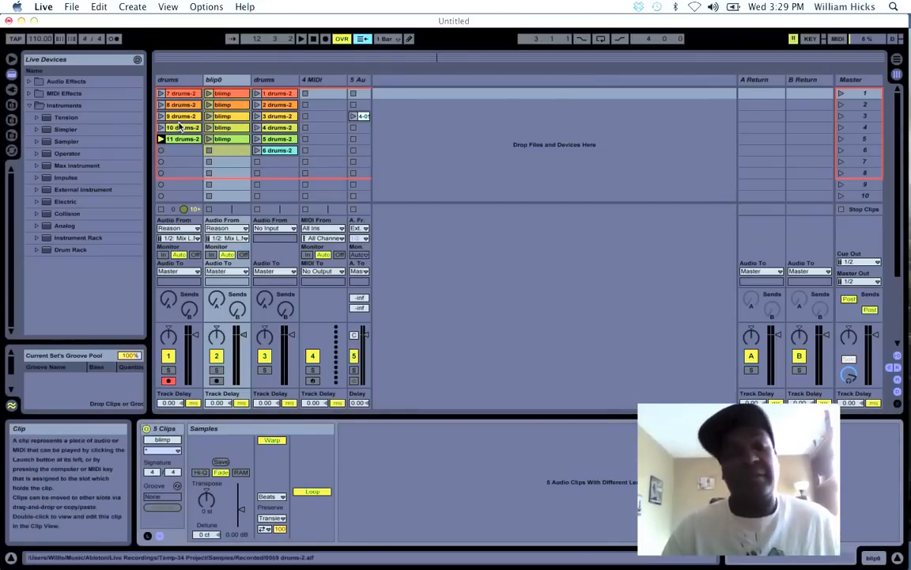
Delete all recorded clips from the first drums track and set its monitoring to In
click(169, 82)
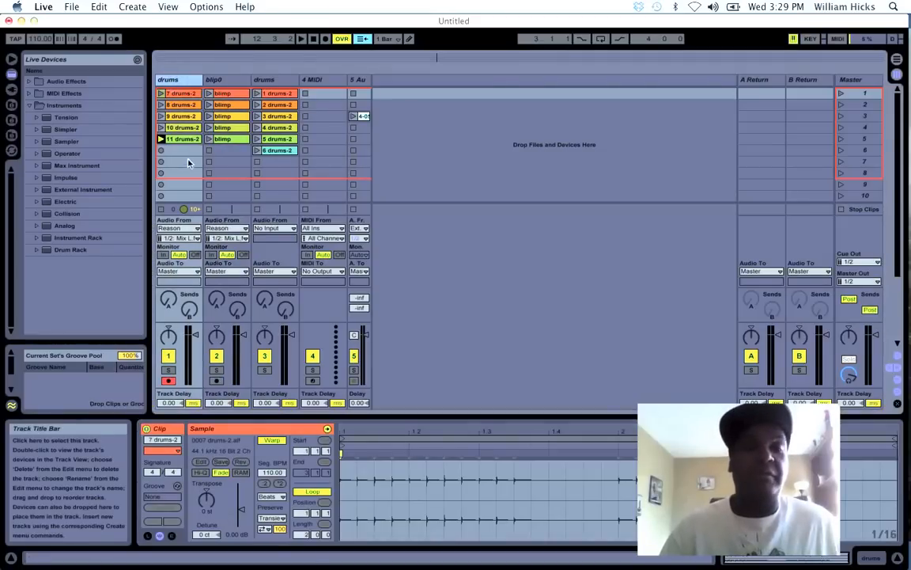
drag(189, 163, 192, 69)
key(Delete)
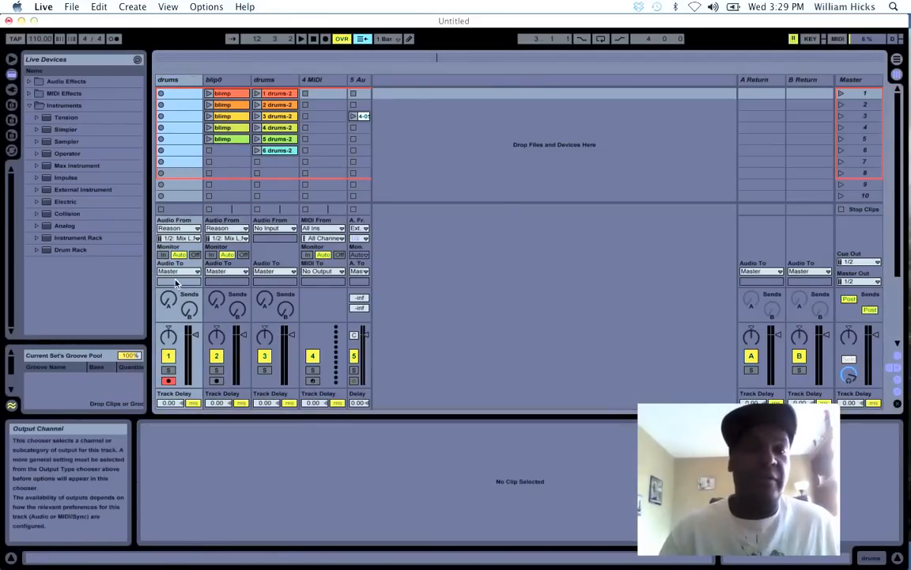
click(162, 255)
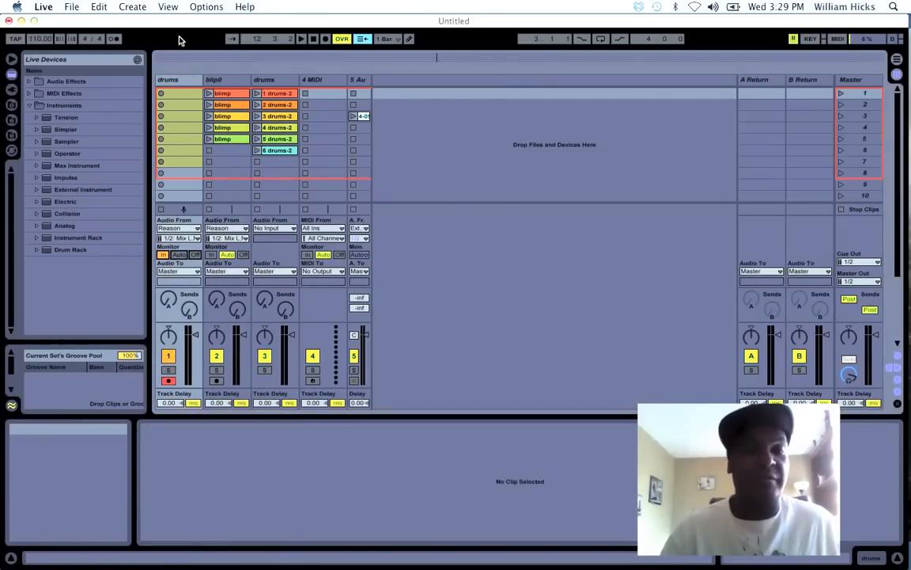
Rename the emptied first drums track as bass
click(176, 81)
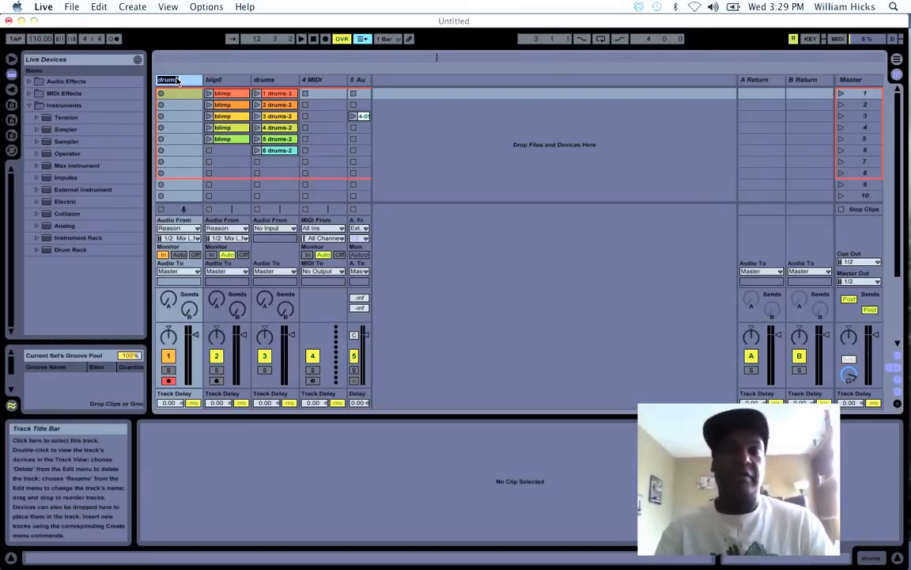
text(bass)
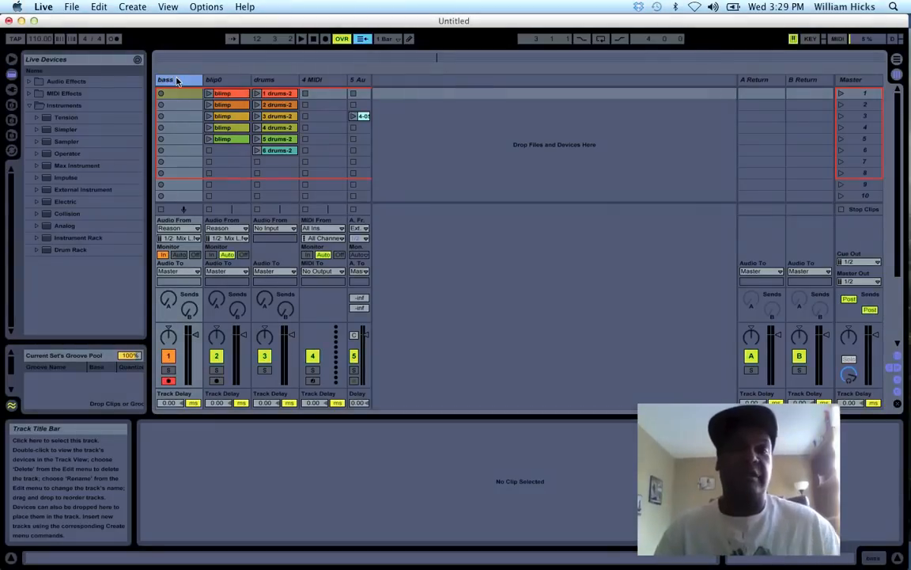
key(Return)
Switch to Reason, audition several hip hop loops and load Hhp_EmoPno_092_Chronic.rx2 into Dr. Octo Rex
key(super+Tab)
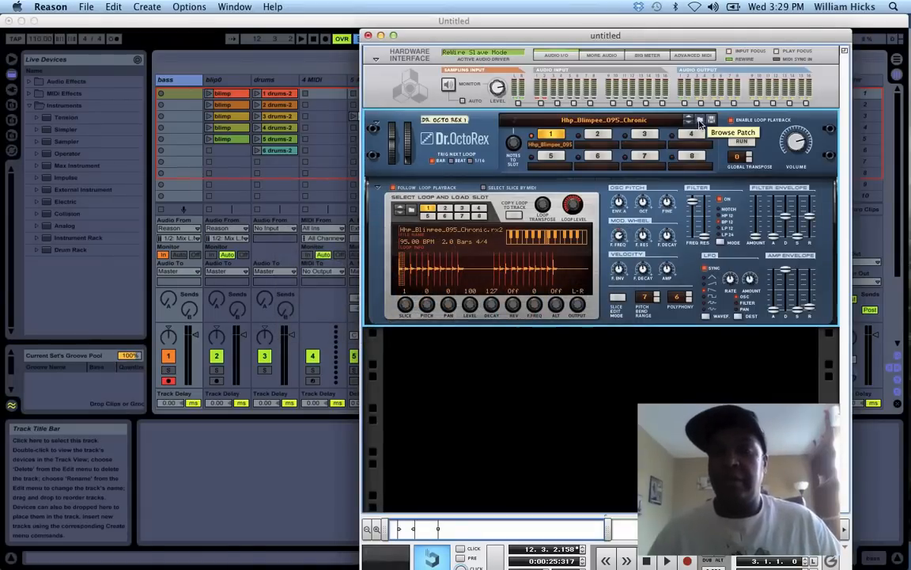
click(700, 121)
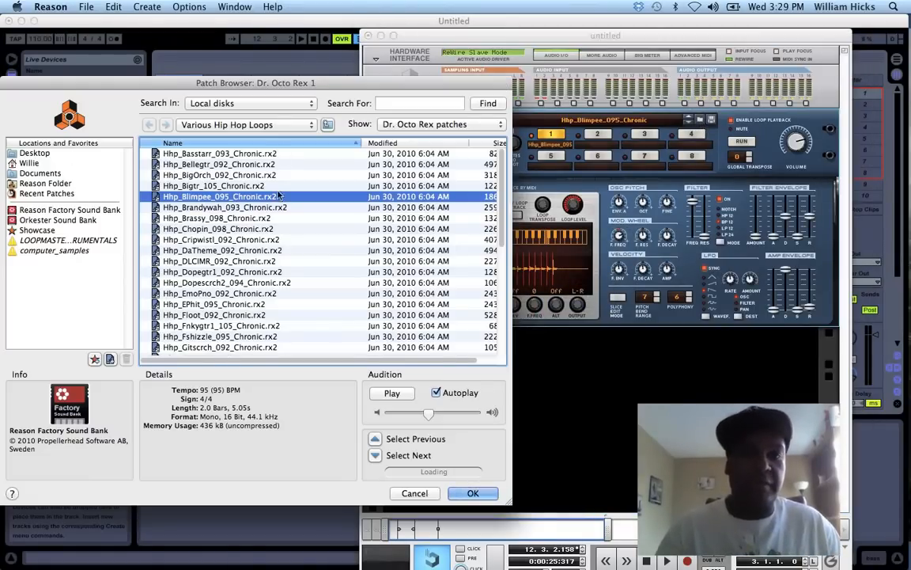
click(222, 239)
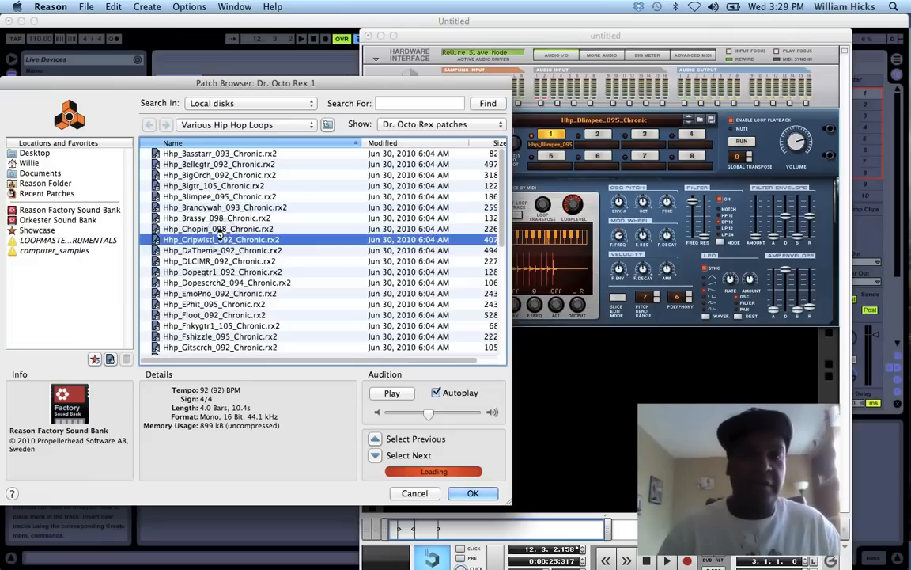
click(223, 250)
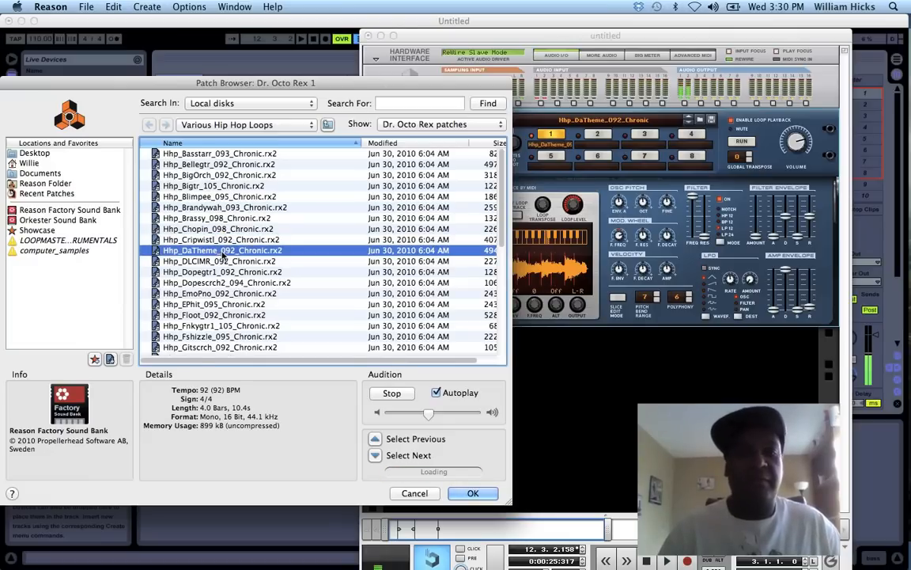
click(223, 261)
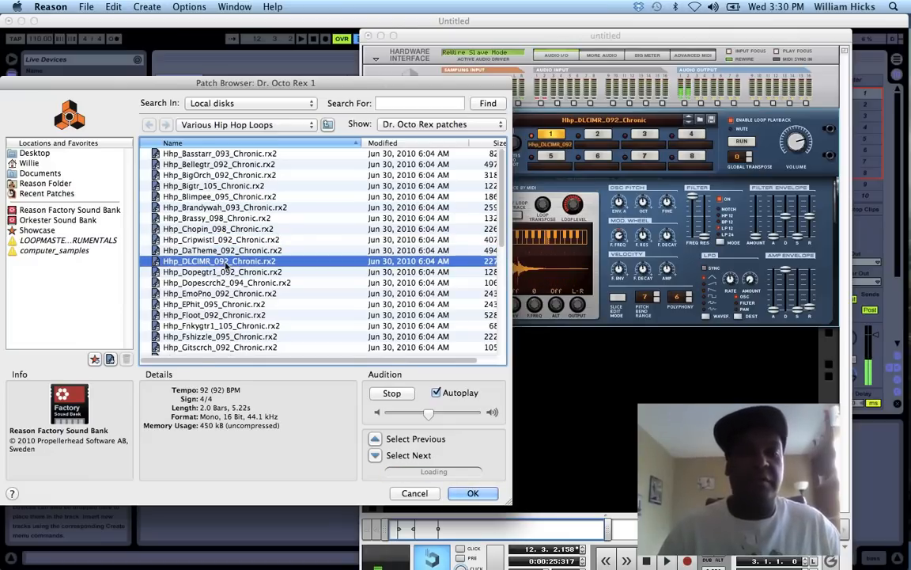
click(223, 272)
click(228, 283)
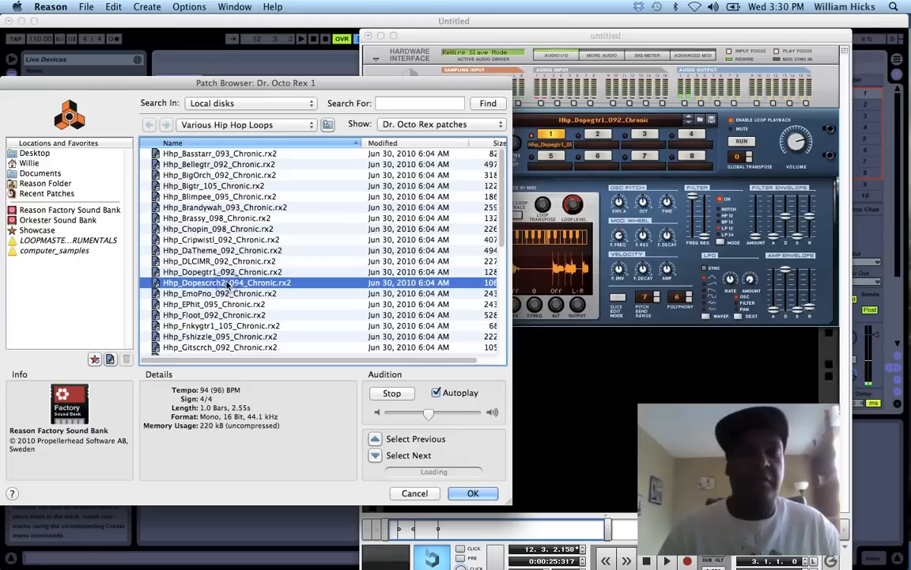
click(225, 294)
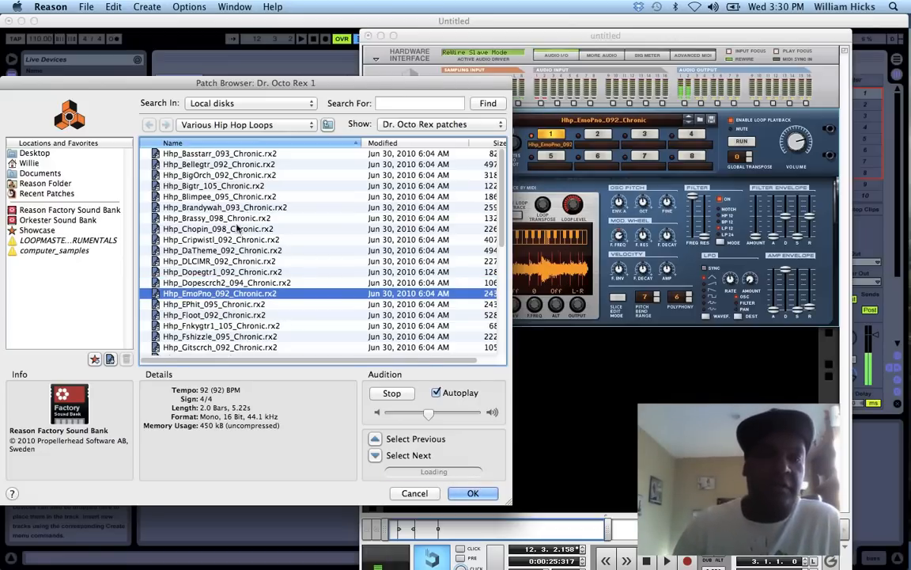
click(472, 493)
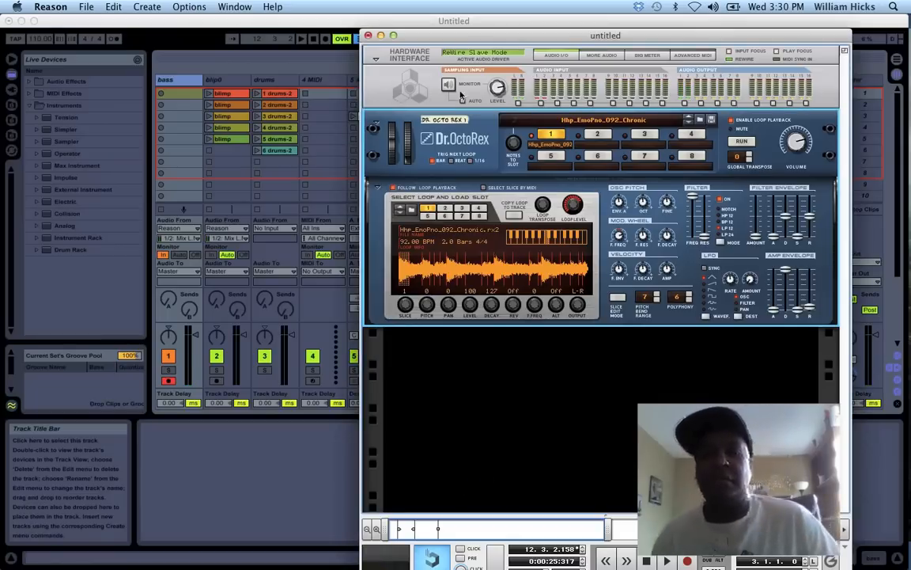
Start playback, record the loop into the first slot of the bass track in Live, and return to Reason
key(space)
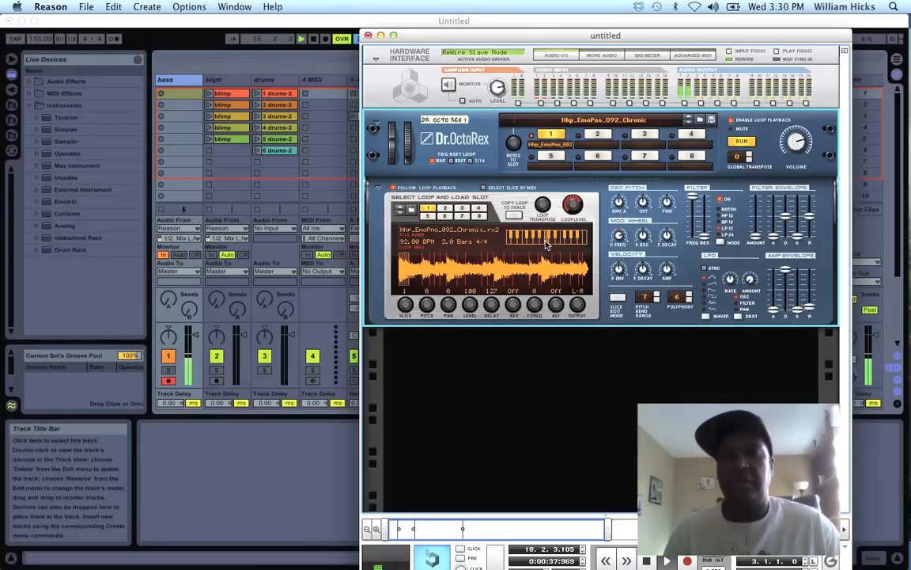
click(157, 89)
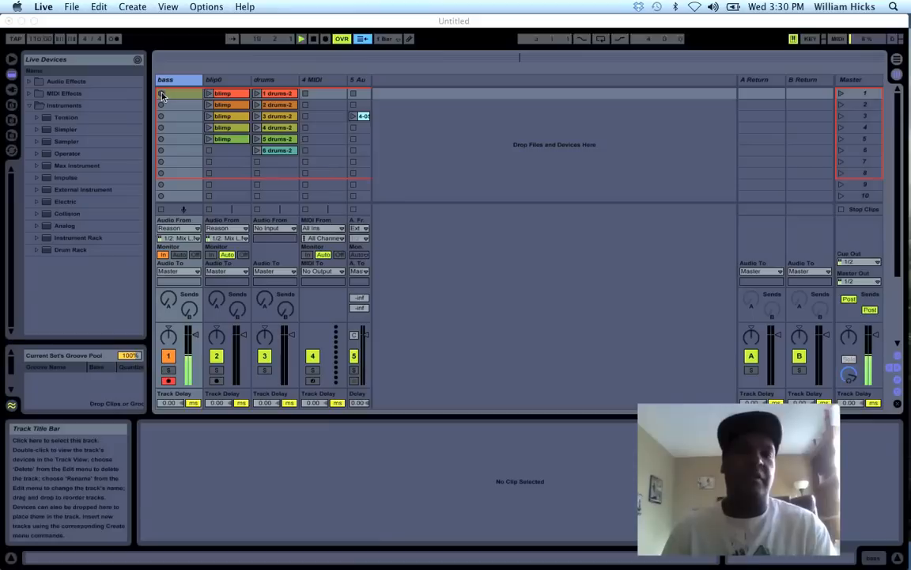
click(162, 95)
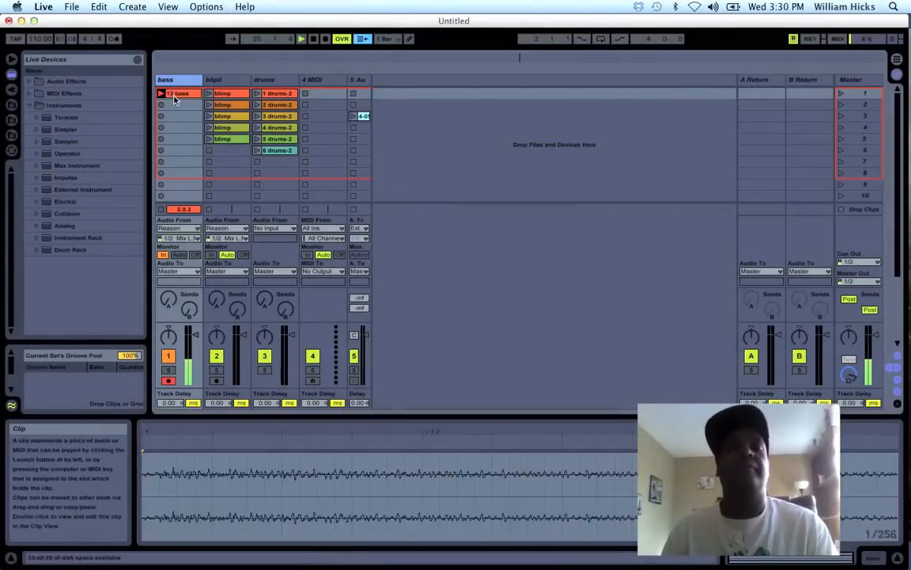
key(super+Tab)
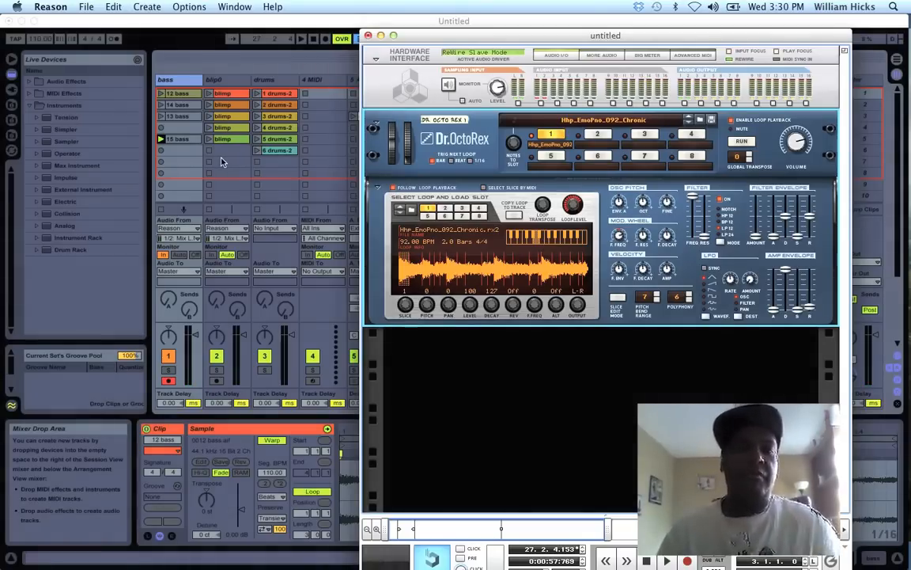
Switch to Live, duplicate the bass track and delete the recorded clips from the original
click(175, 83)
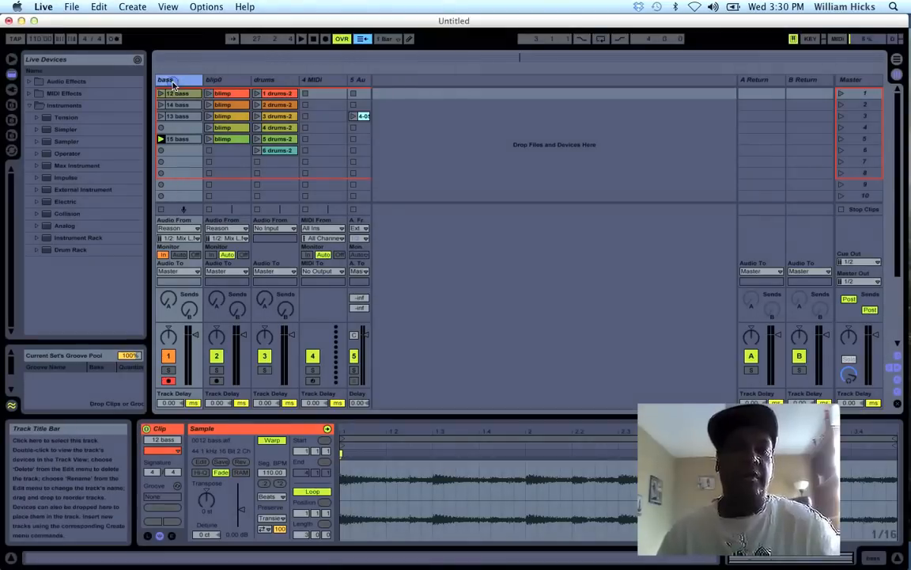
key(super+d)
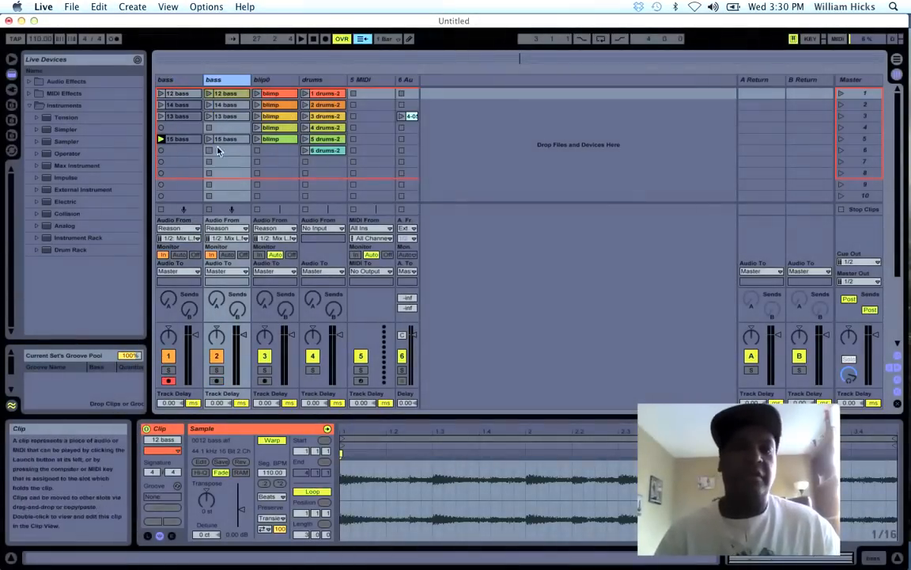
key(Delete)
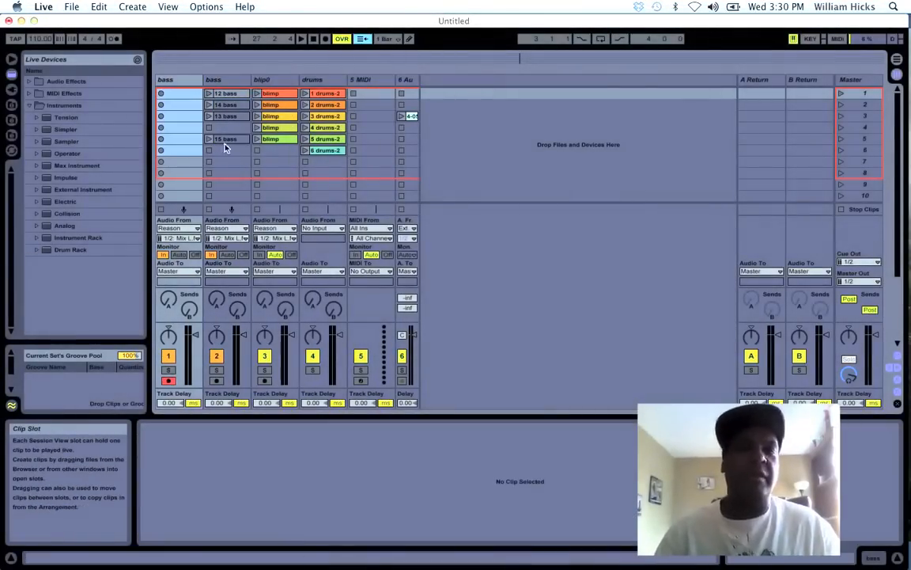
Transpose the four clips on the duplicated bass track to -5 st
click(213, 79)
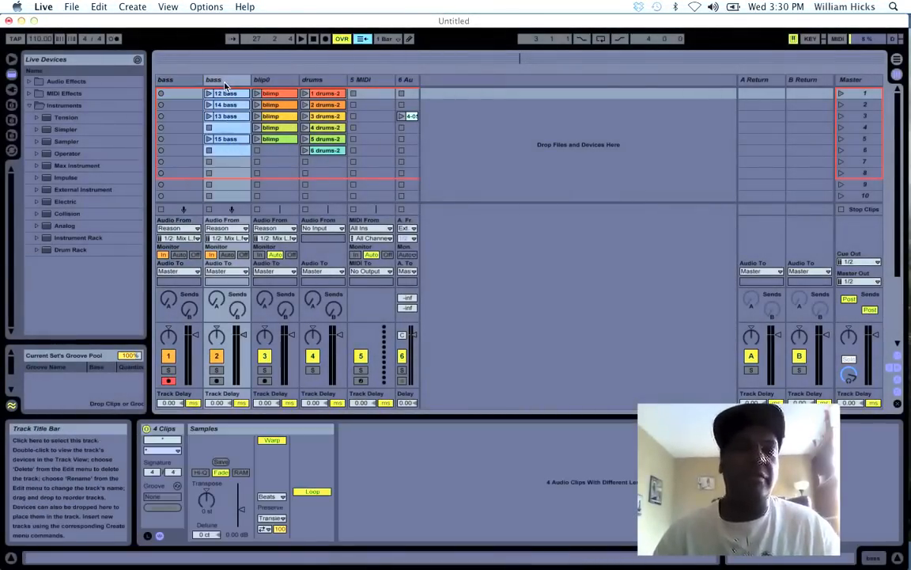
drag(207, 497, 210, 500)
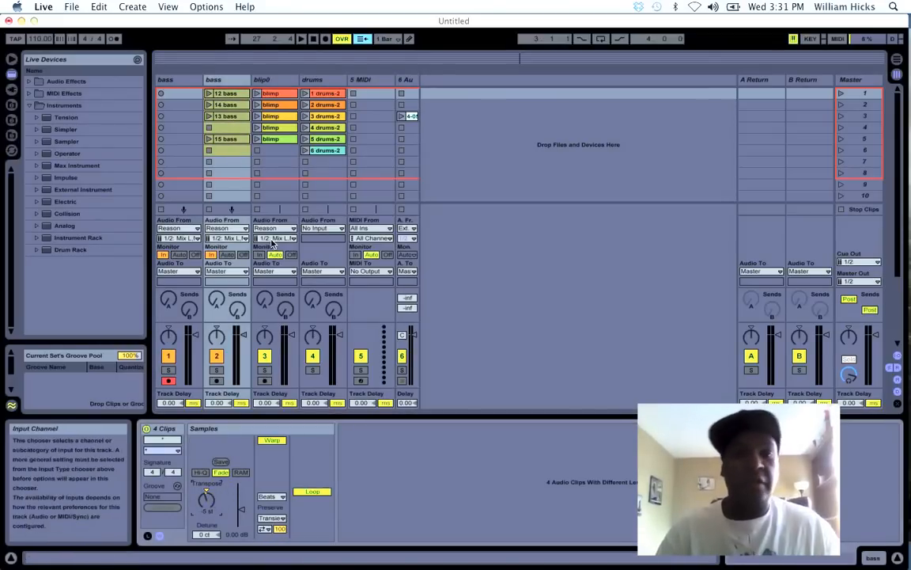
Set the duplicated bass track's monitoring to Auto and its input to No Input, and switch to Reason
click(228, 255)
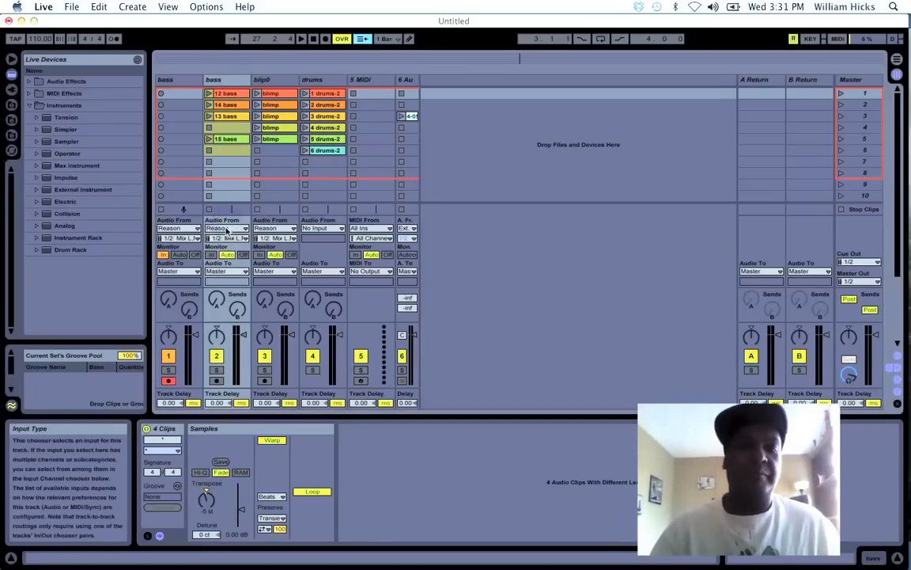
click(226, 228)
click(210, 358)
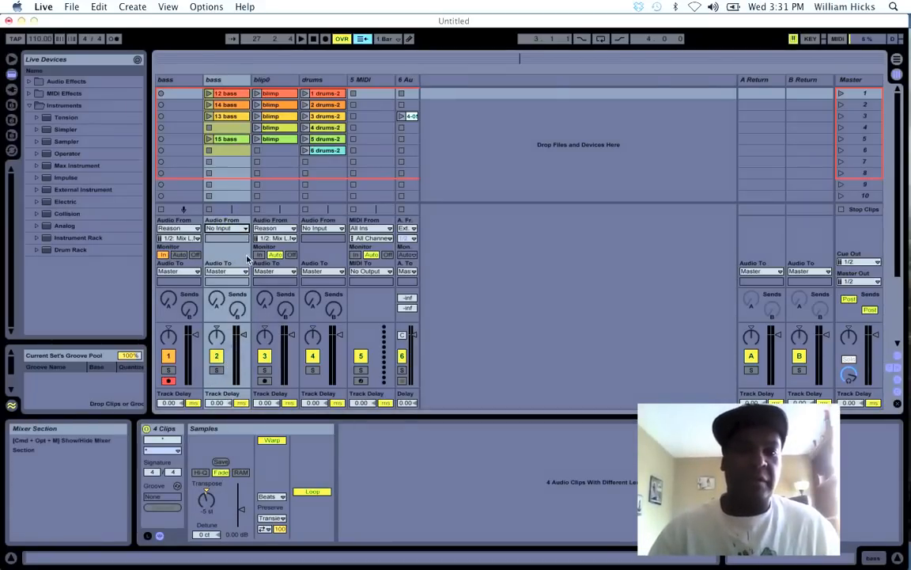
click(207, 161)
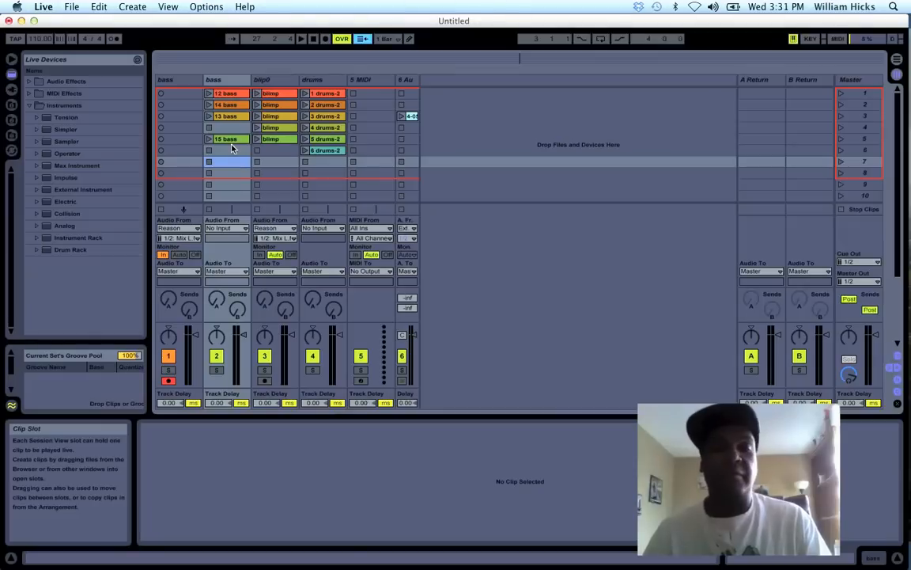
key(super+Tab)
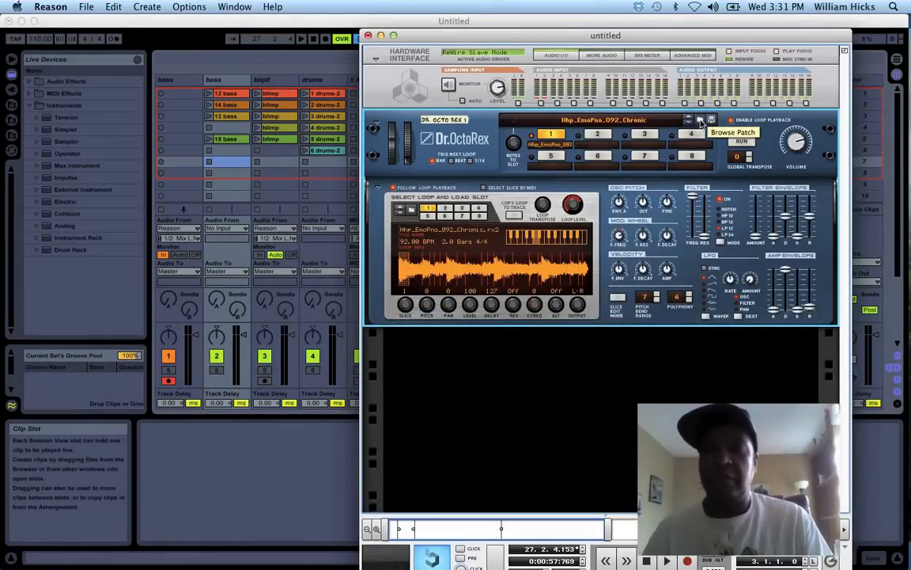
Load the Percussion | Conga Felt 125 bpm patch from the Reason Factory Sound Bank's Dr Octo Rex Percussion folder into the Dr. Octo Rex
click(701, 122)
click(70, 211)
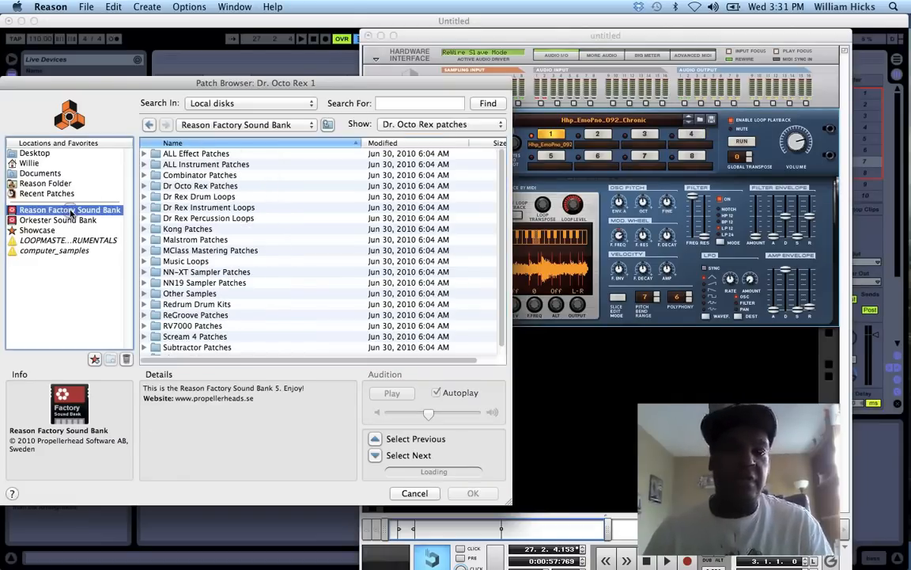
double_click(180, 186)
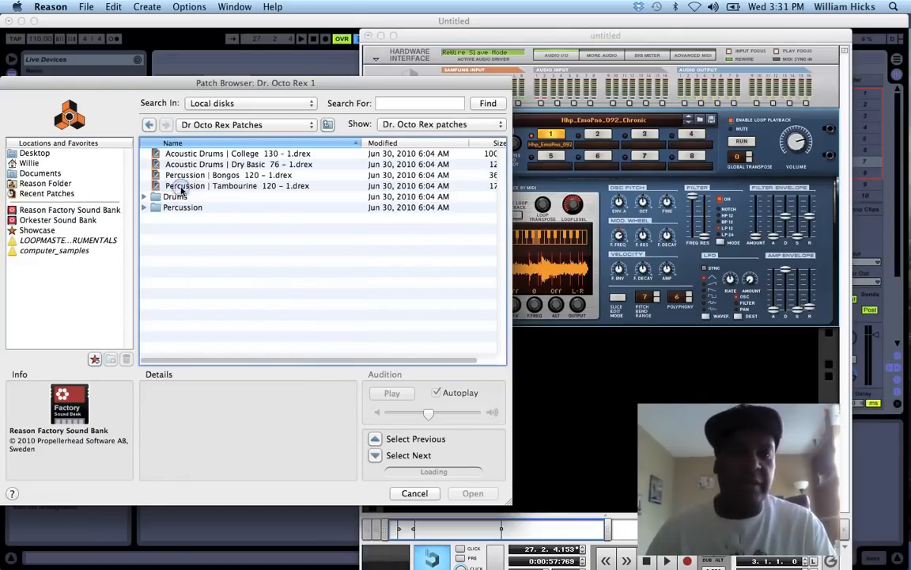
double_click(170, 207)
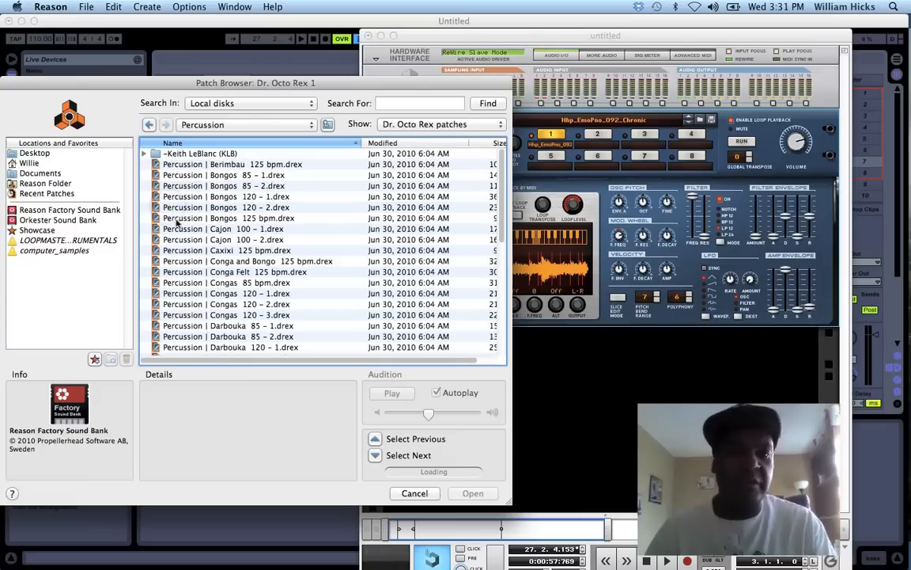
click(205, 271)
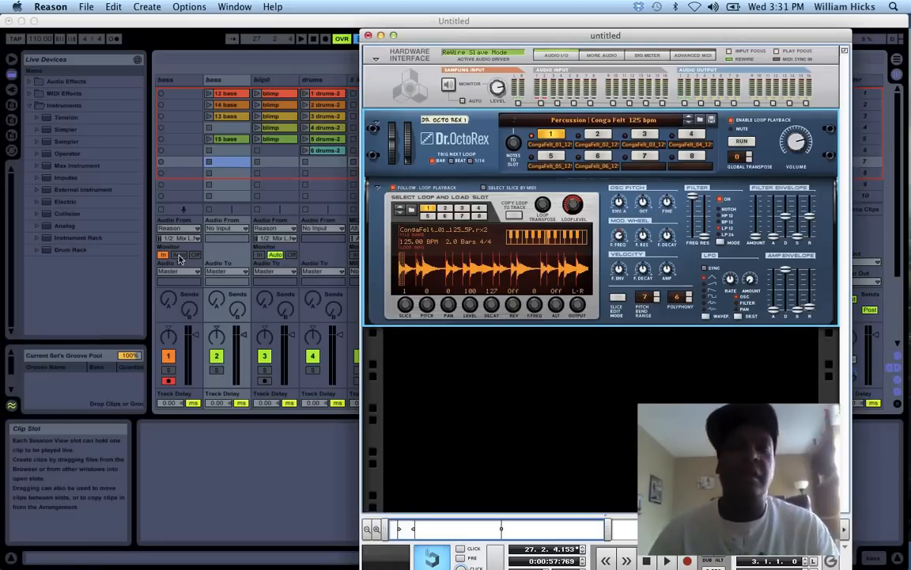
Record the conga loop into successive slots of Live's first bass track, varying it in Reason with loop 2 and a lower filter frequency
click(159, 95)
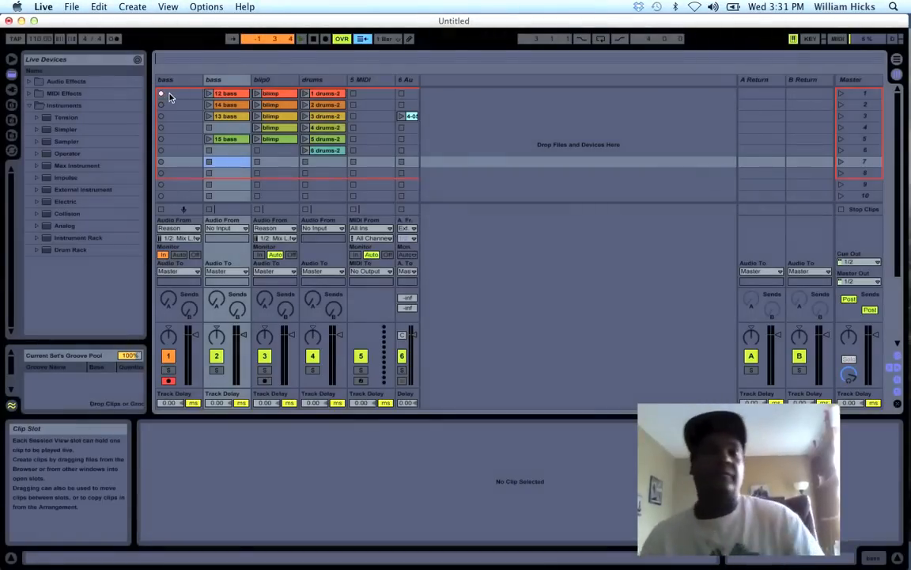
click(161, 93)
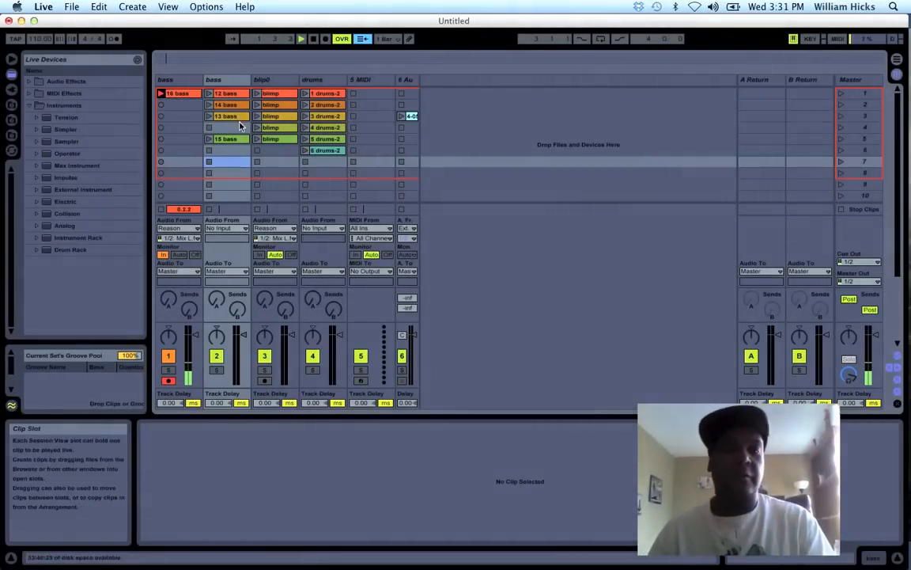
key(super+Tab)
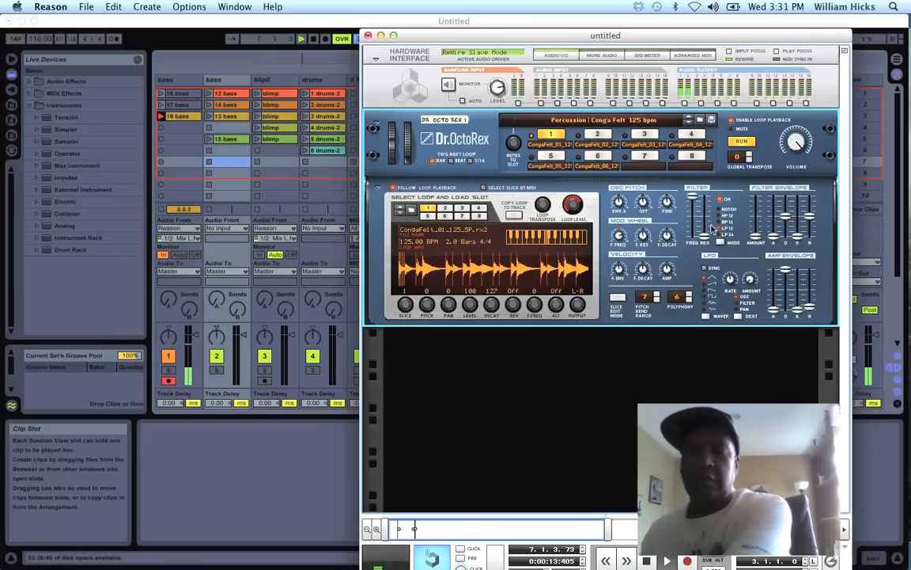
click(596, 140)
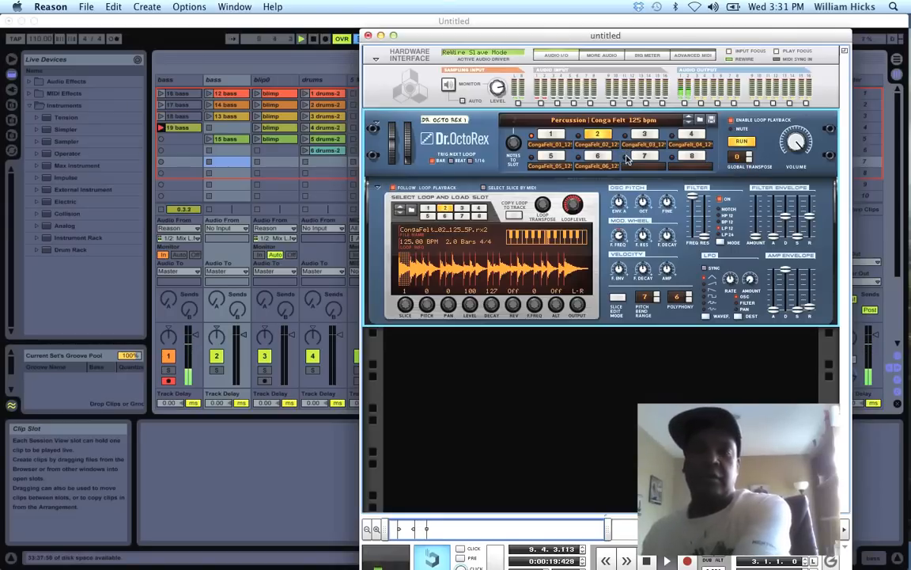
drag(693, 198, 694, 220)
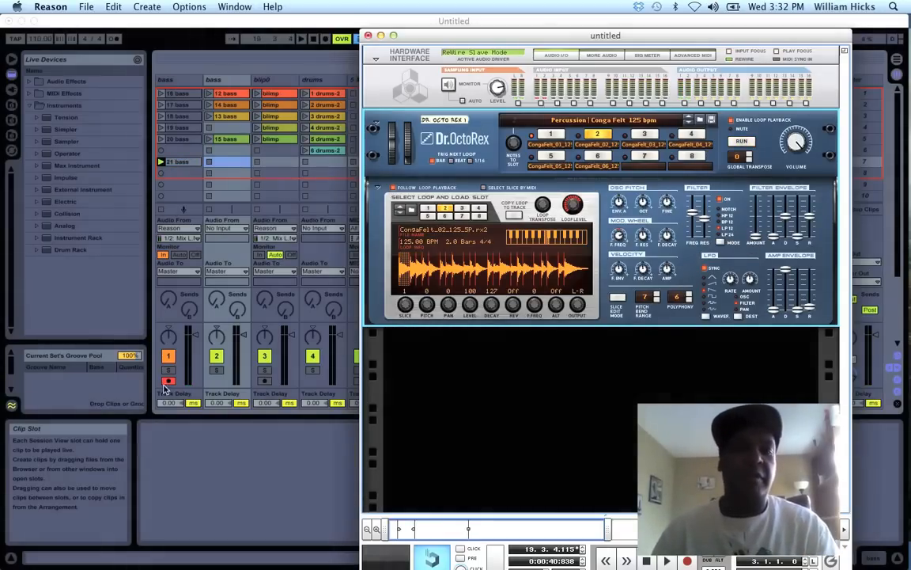
Switch to Live and set the first bass track's audio input to No Input
click(152, 347)
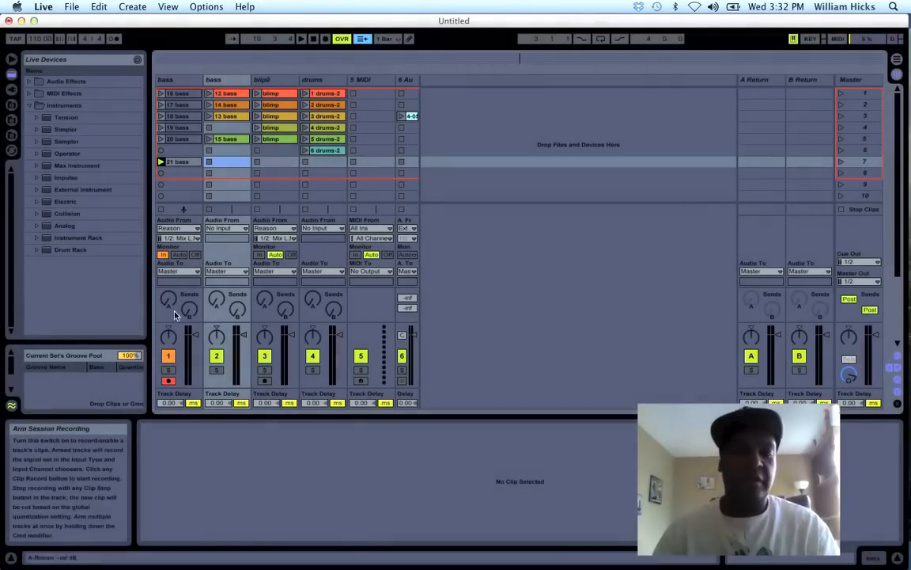
click(178, 228)
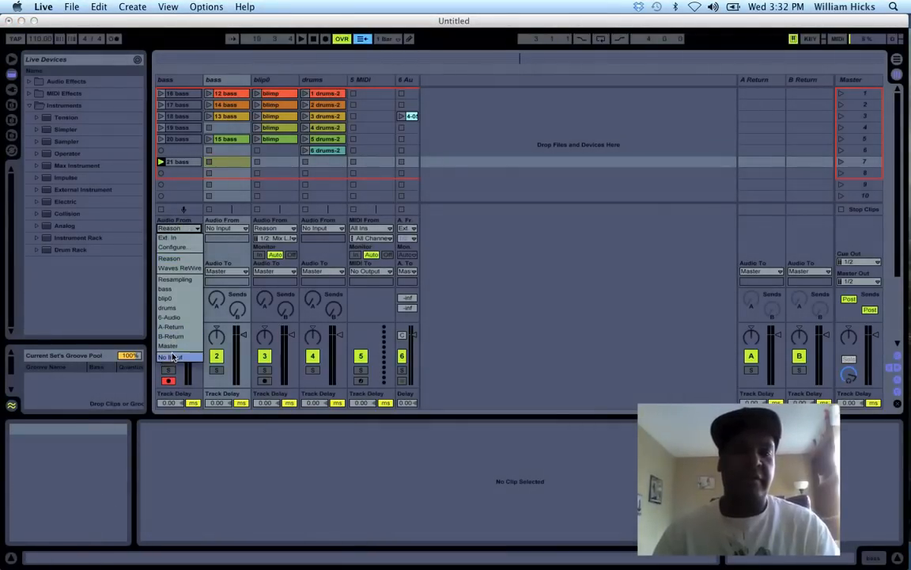
click(171, 357)
Switch to Reason and quit it without saving the changes to the untitled document
key(super+Tab)
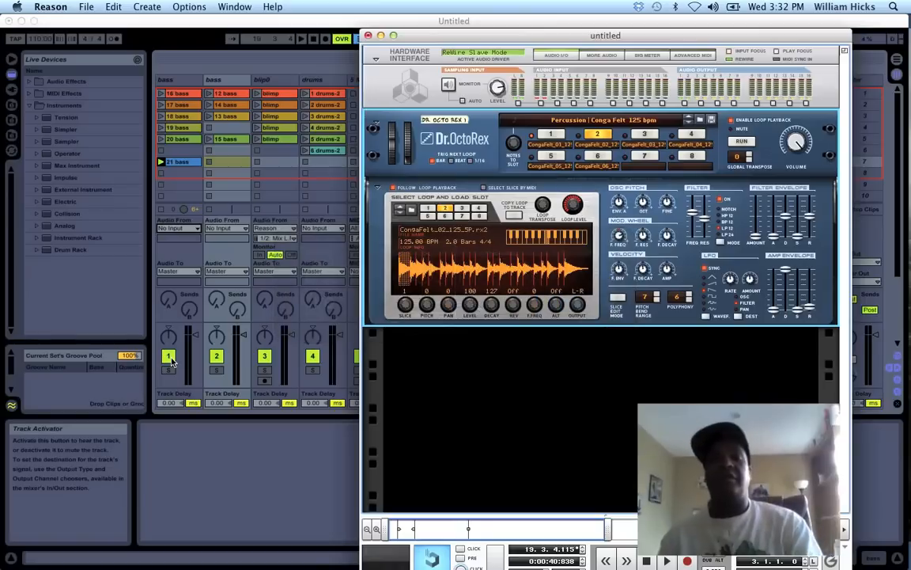
key(super+q)
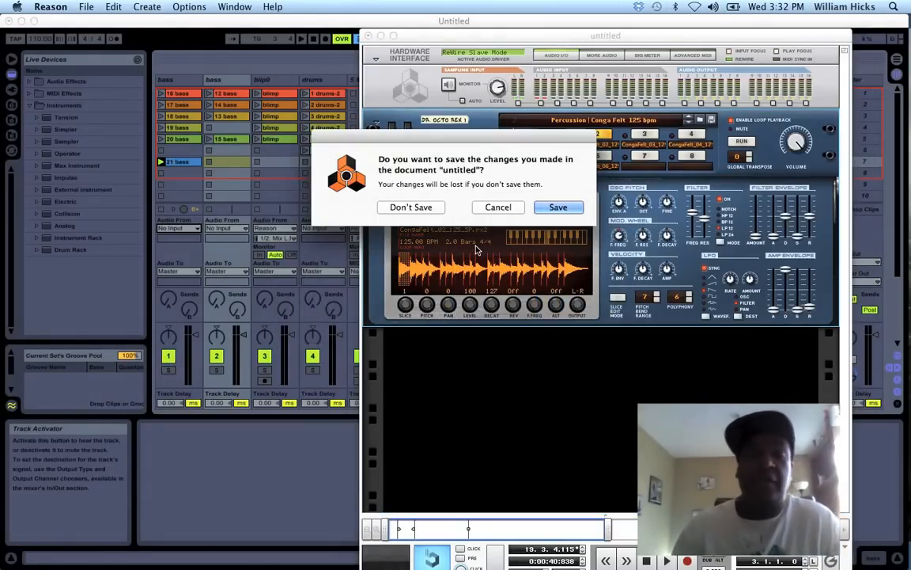
click(428, 210)
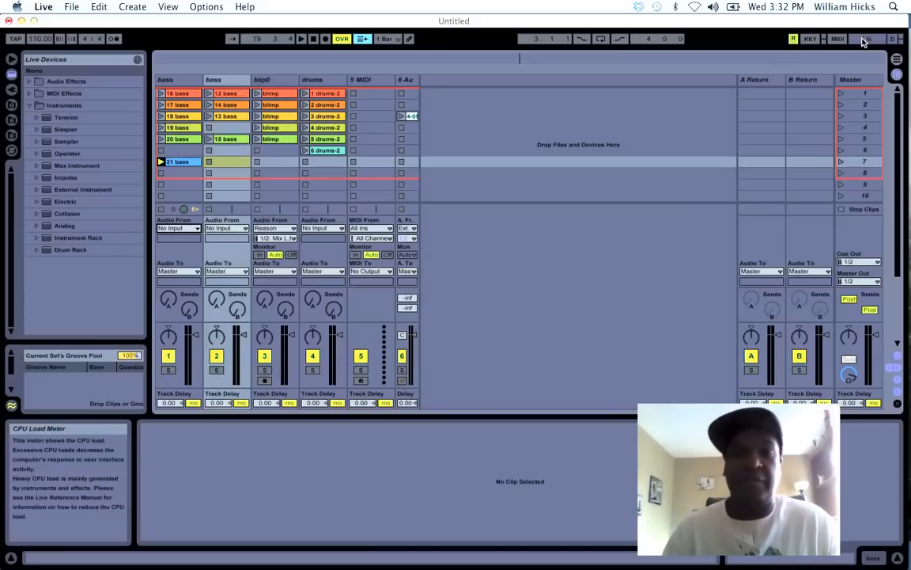
Launch scene 1 in Live and audition the mix by muting both bass tracks in turn, then reactivating the first one
click(840, 95)
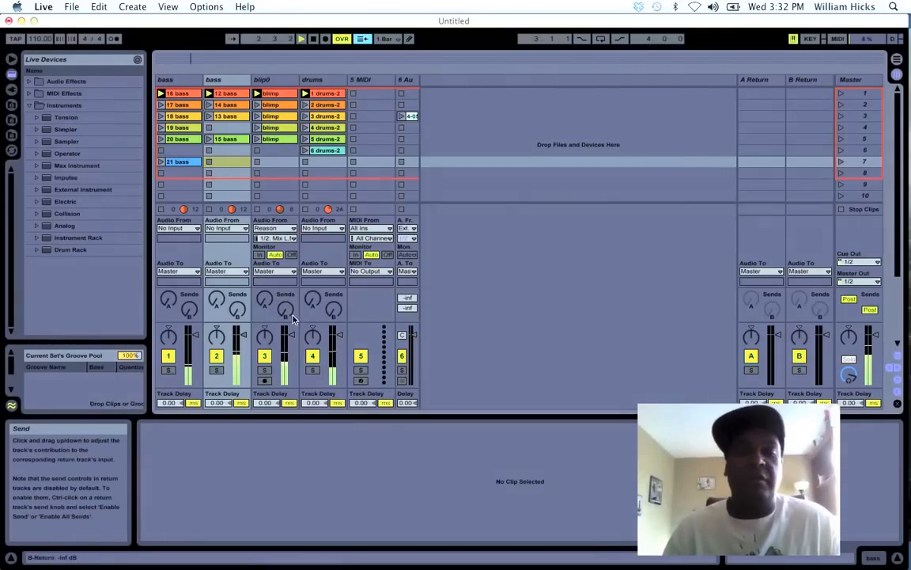
click(168, 356)
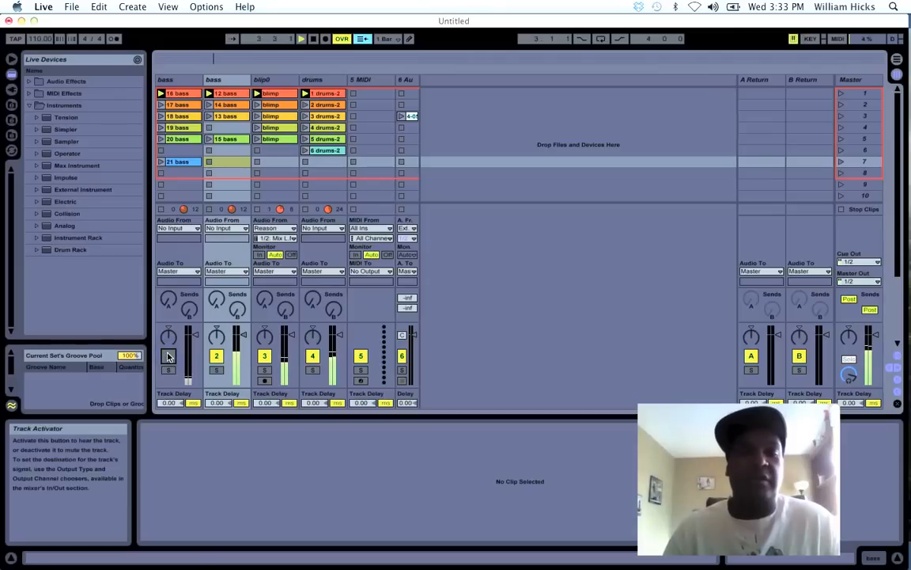
click(216, 356)
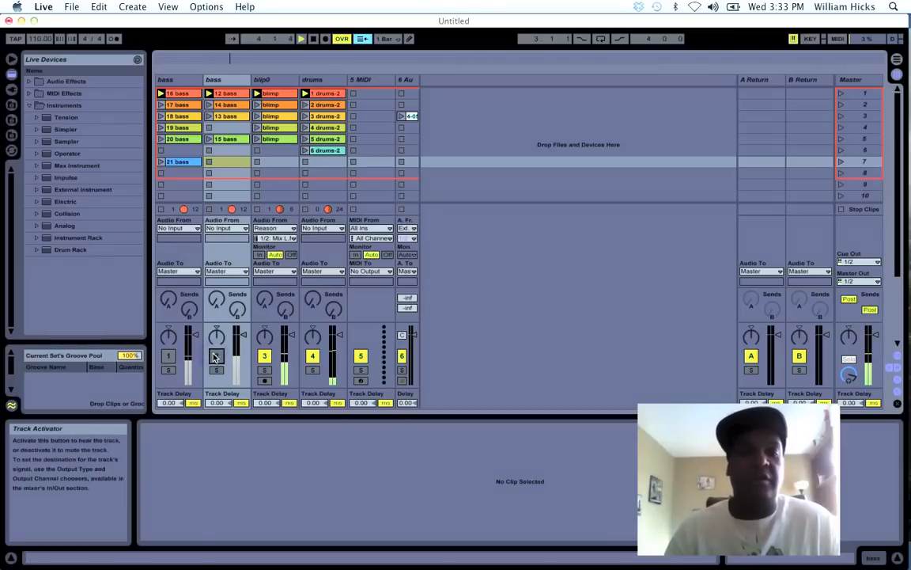
click(169, 356)
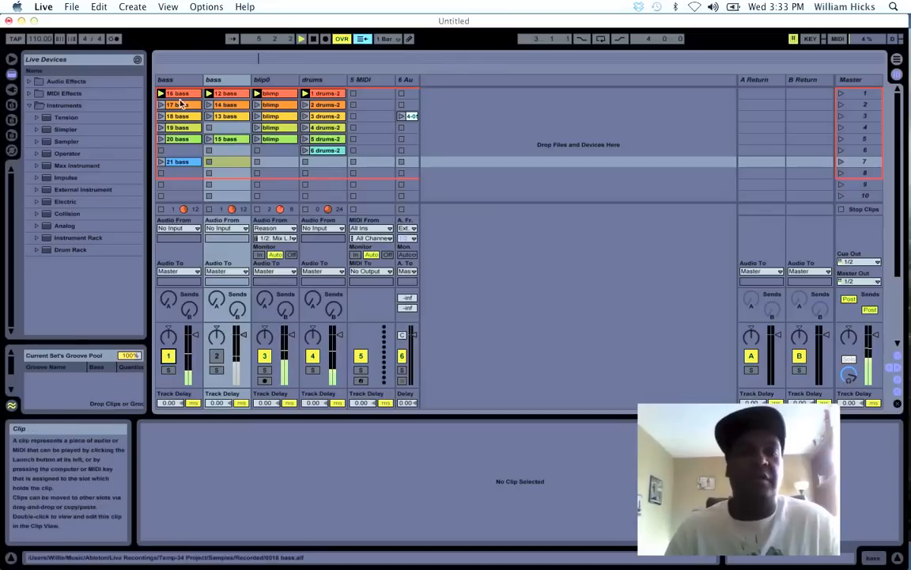
Inspect the sample settings of the 16 bass and 12 bass clips and reactivate the second bass track
click(178, 95)
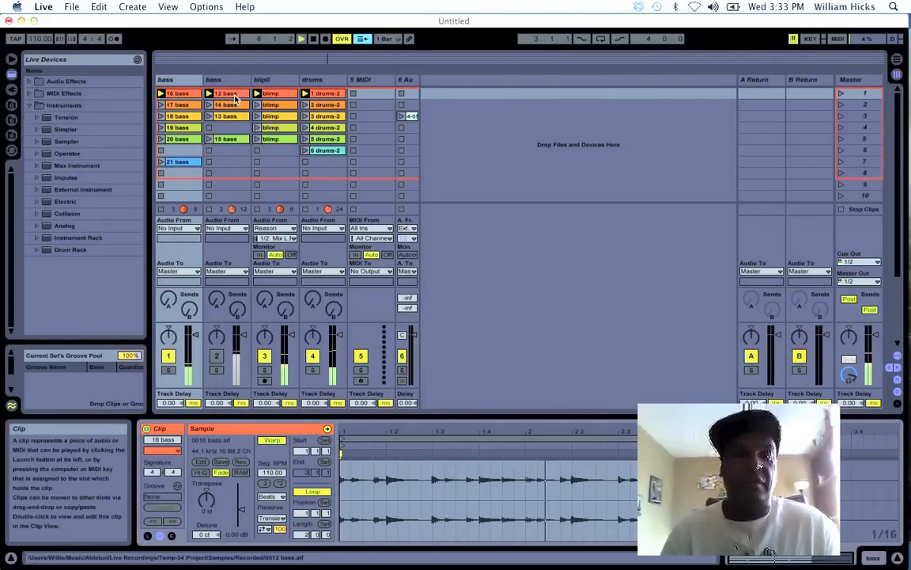
click(234, 95)
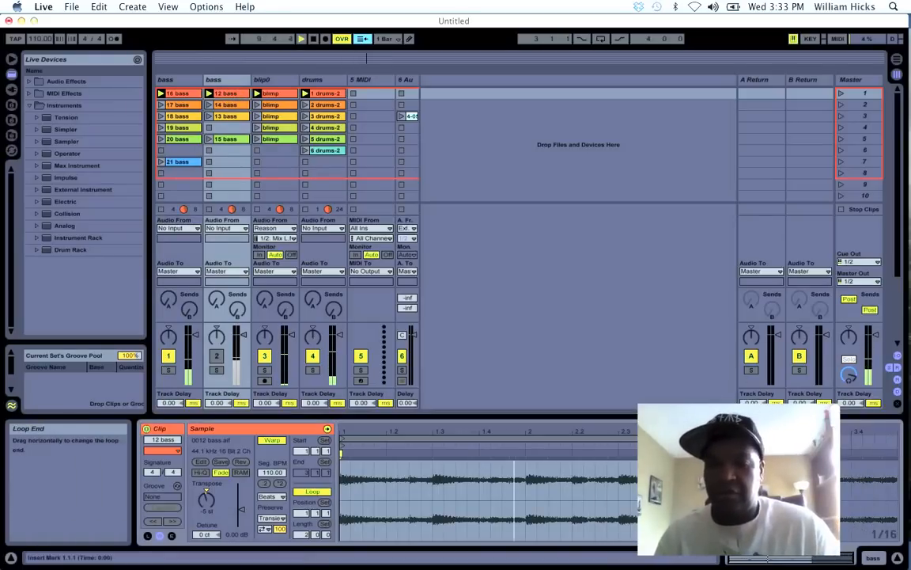
click(222, 360)
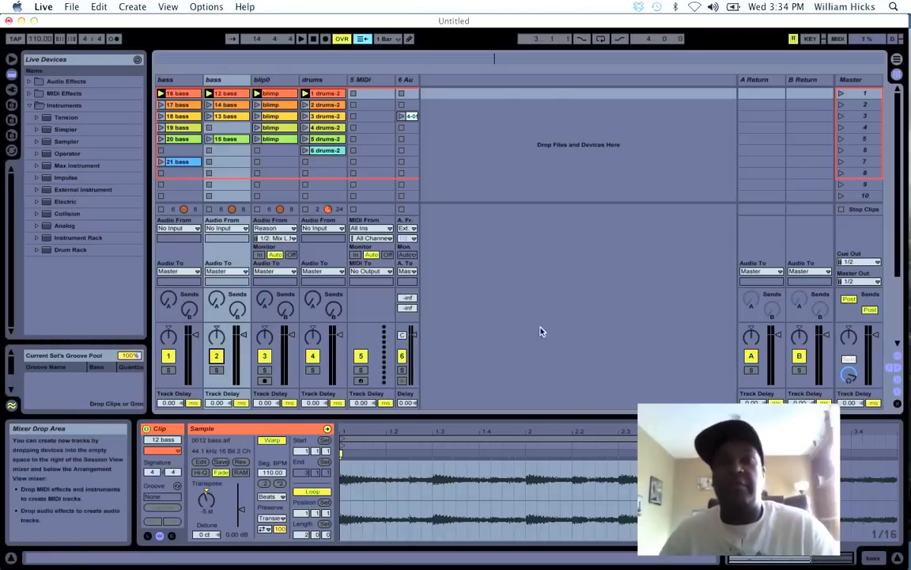
Audition the arrangement by alternating playback between scene 1 and scene 4
click(841, 105)
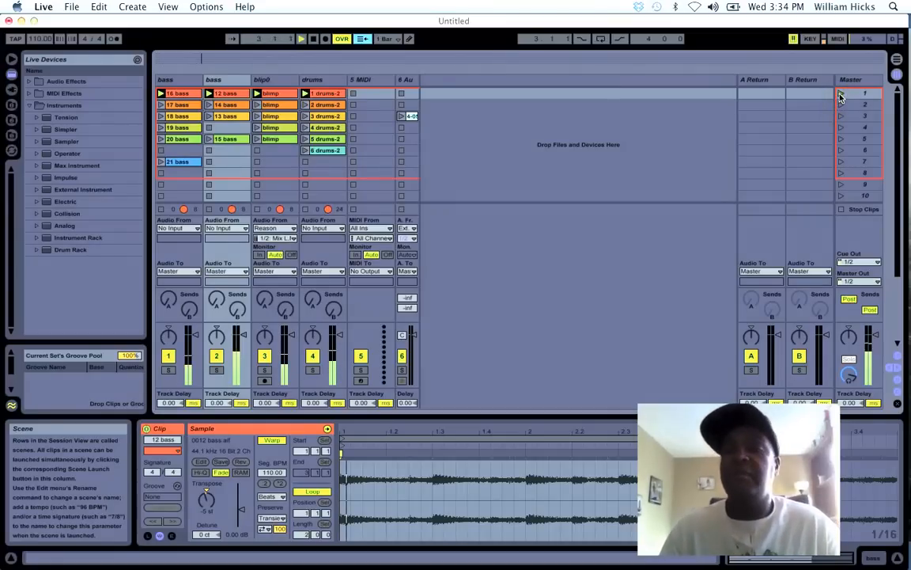
click(841, 127)
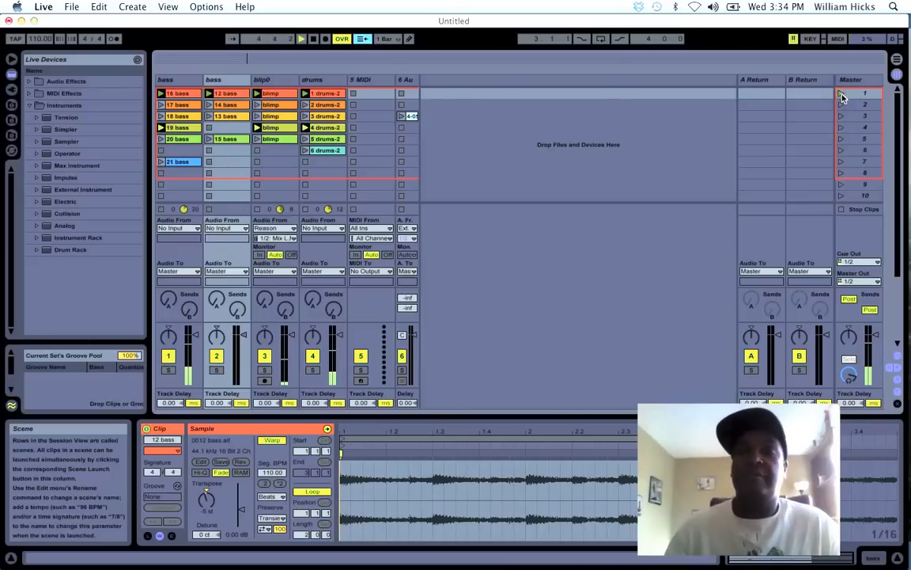
click(842, 127)
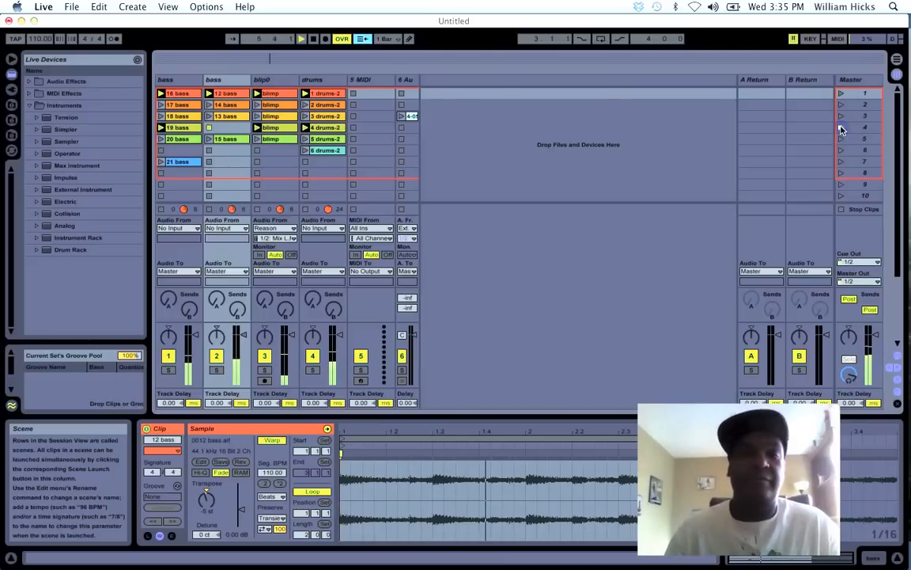
click(841, 94)
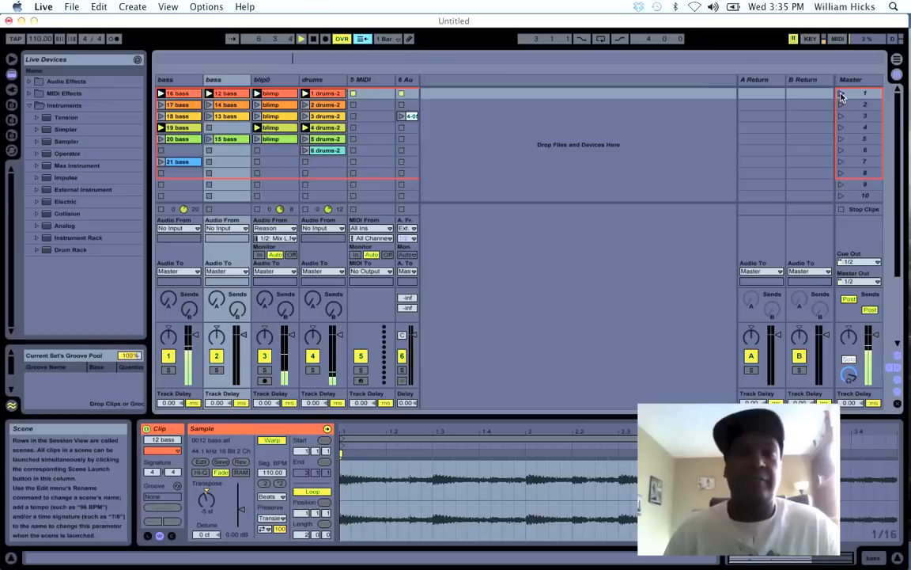